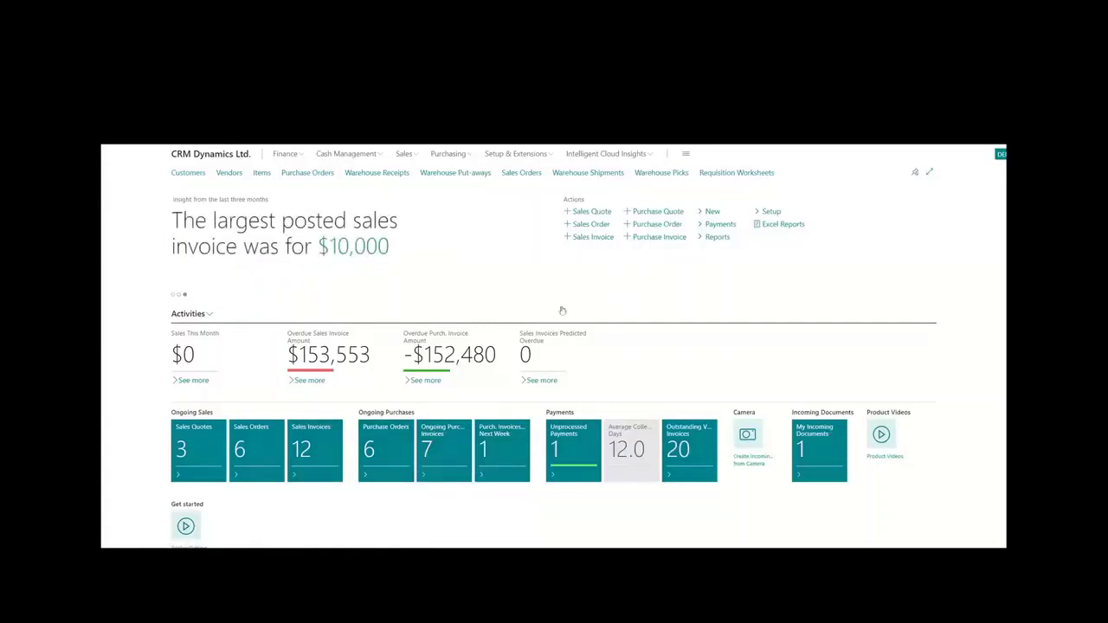
Step: Open the ongoing sales orders list, hide the filter pane and clear the filter on Amount Shipped Not Invoiced (LCY)
click(268, 440)
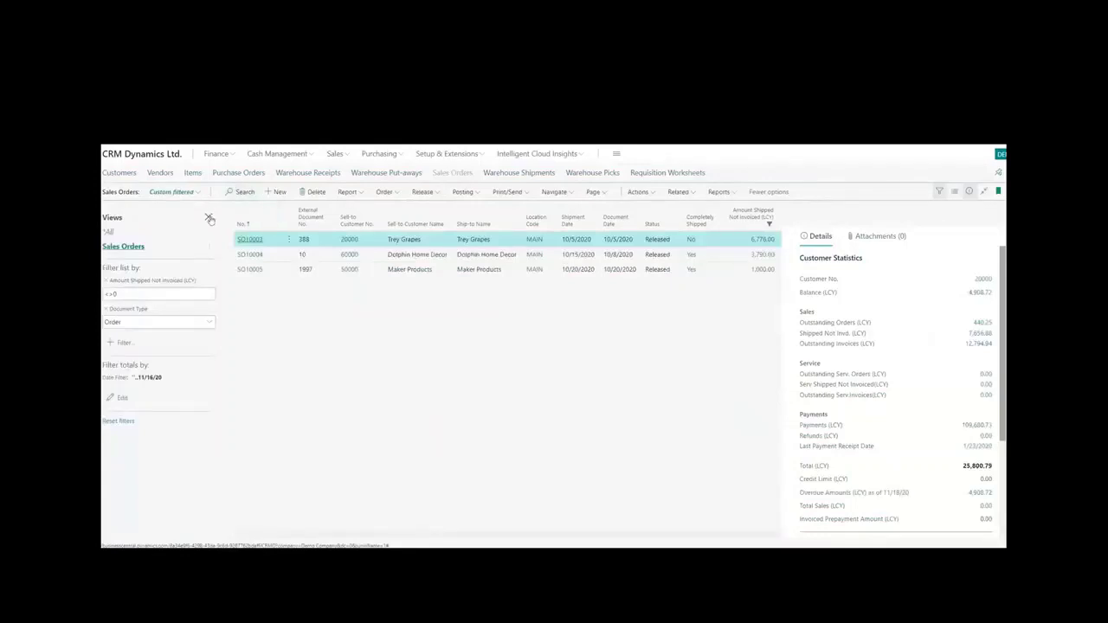
key(shift+F3)
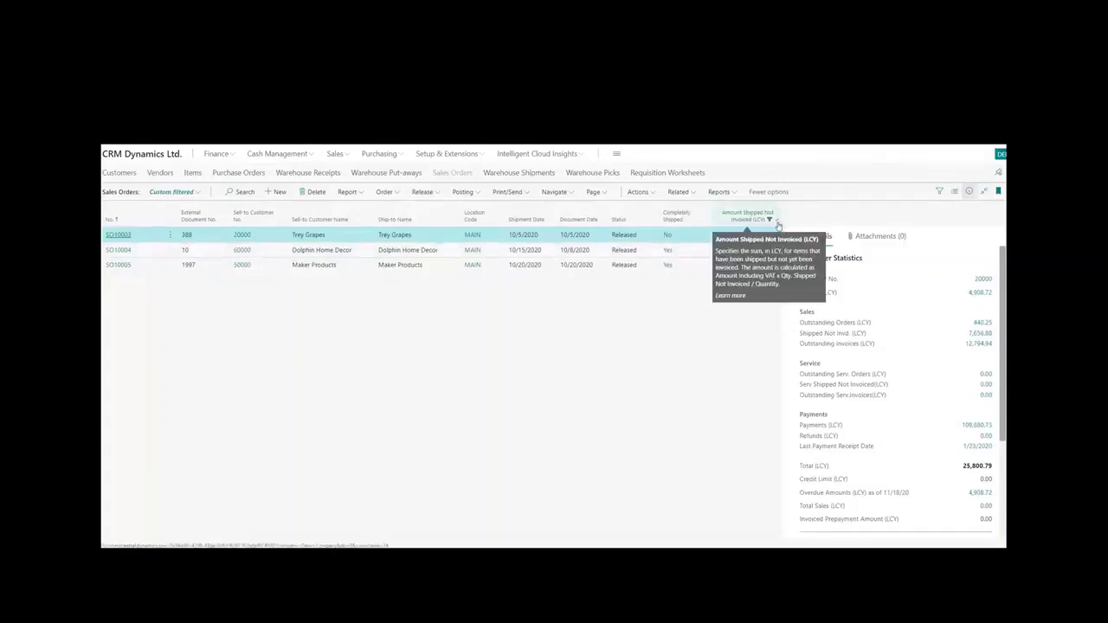
click(777, 221)
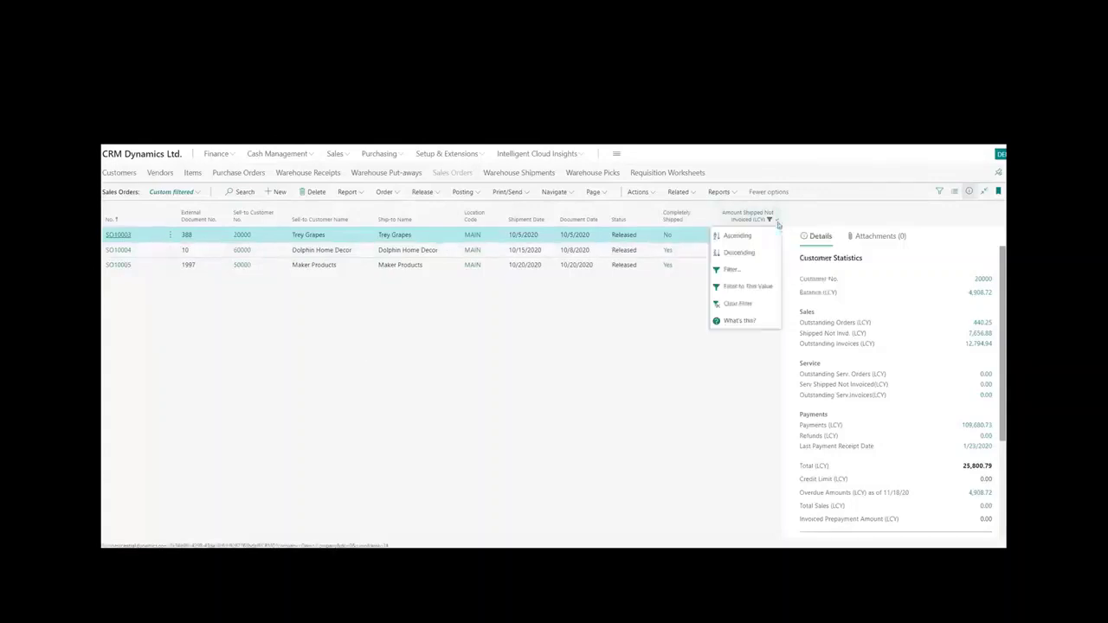
click(737, 303)
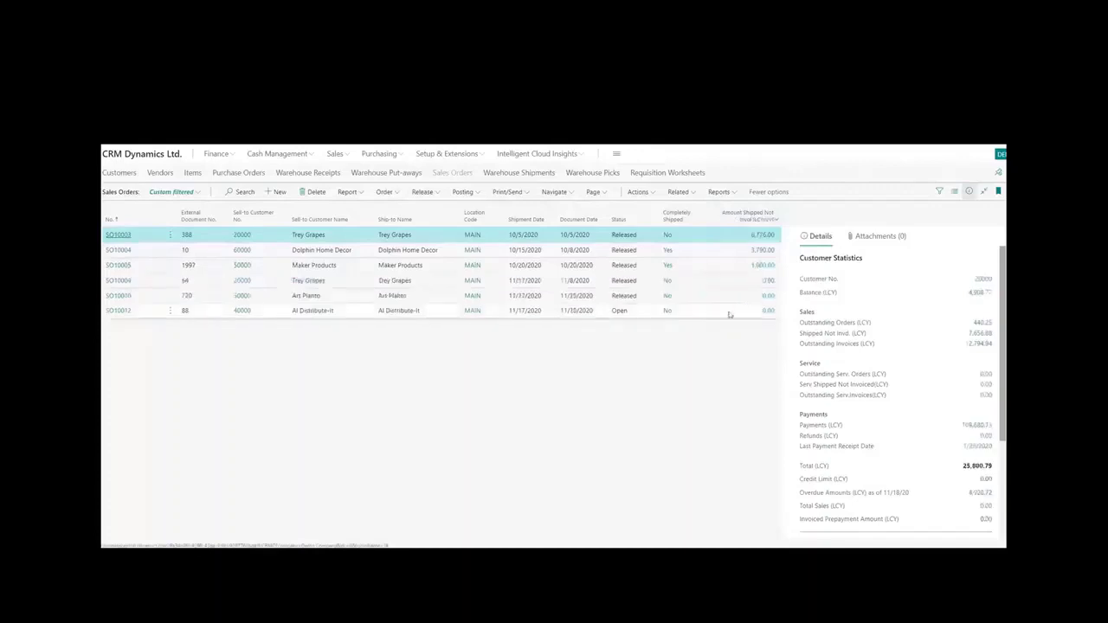
Step: Open the Al Distribute-It sales order and bring up the availability by event for its Ball Cap line
click(116, 317)
click(116, 319)
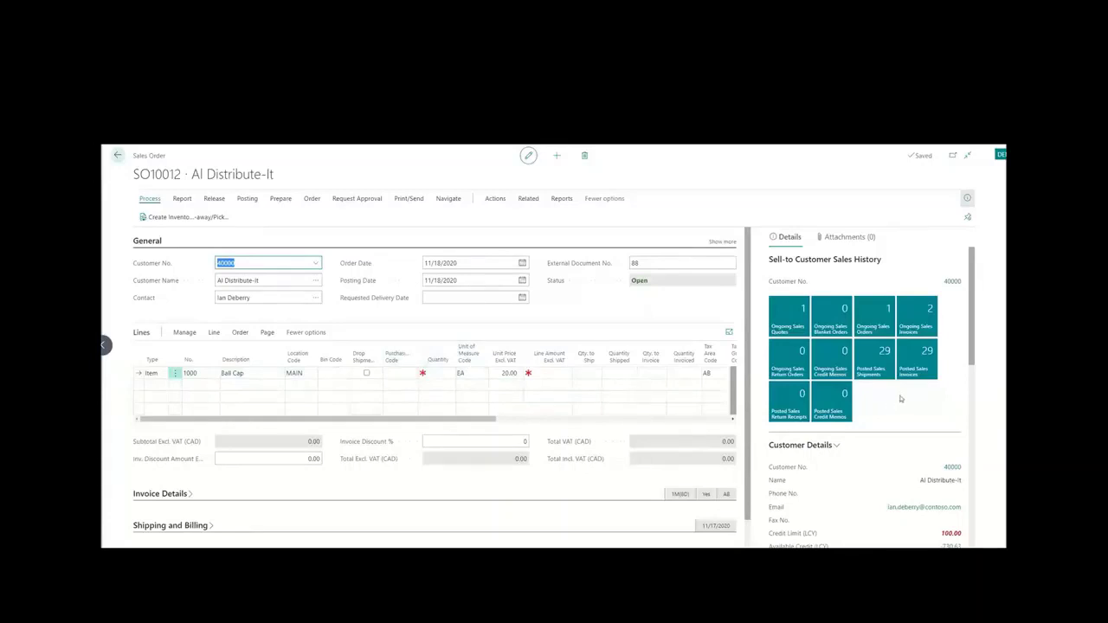
scroll(900, 399, down, 3)
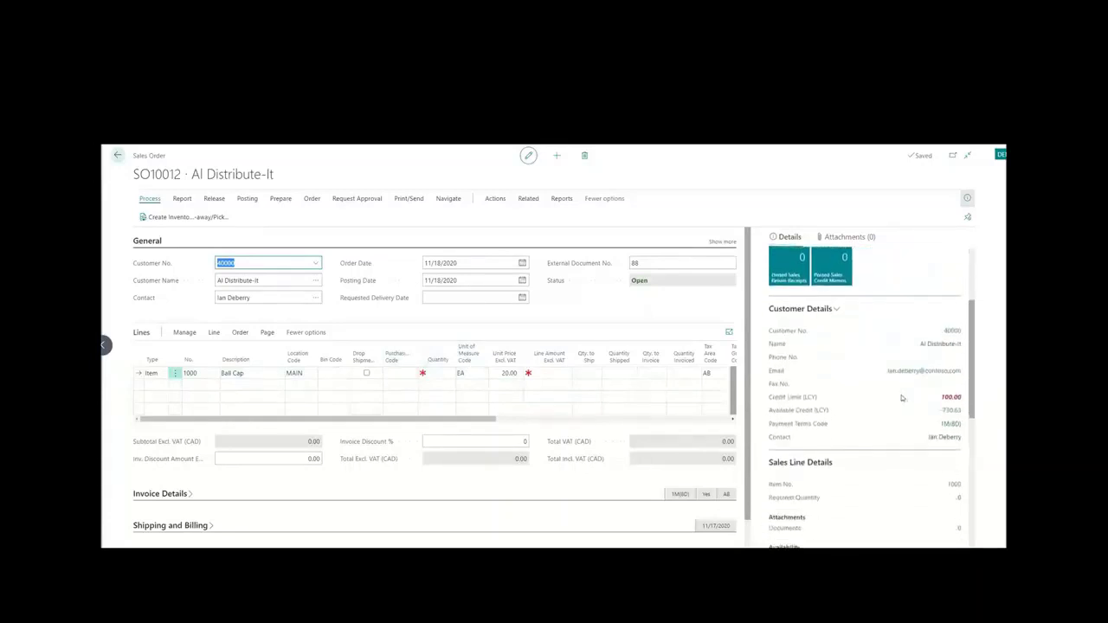
scroll(901, 398, down, 4)
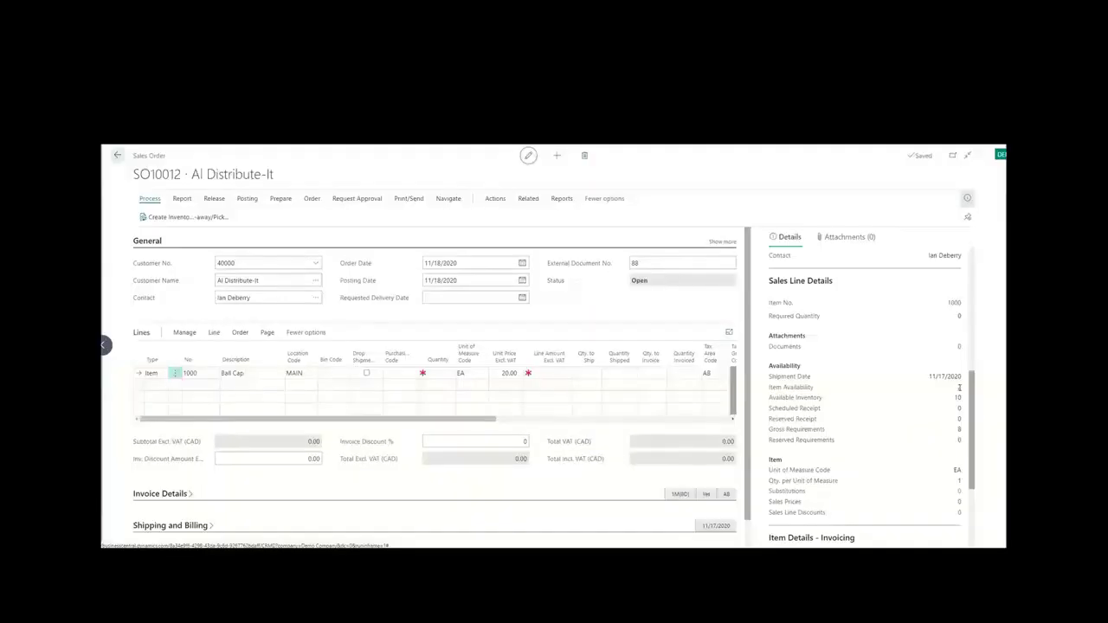
click(959, 391)
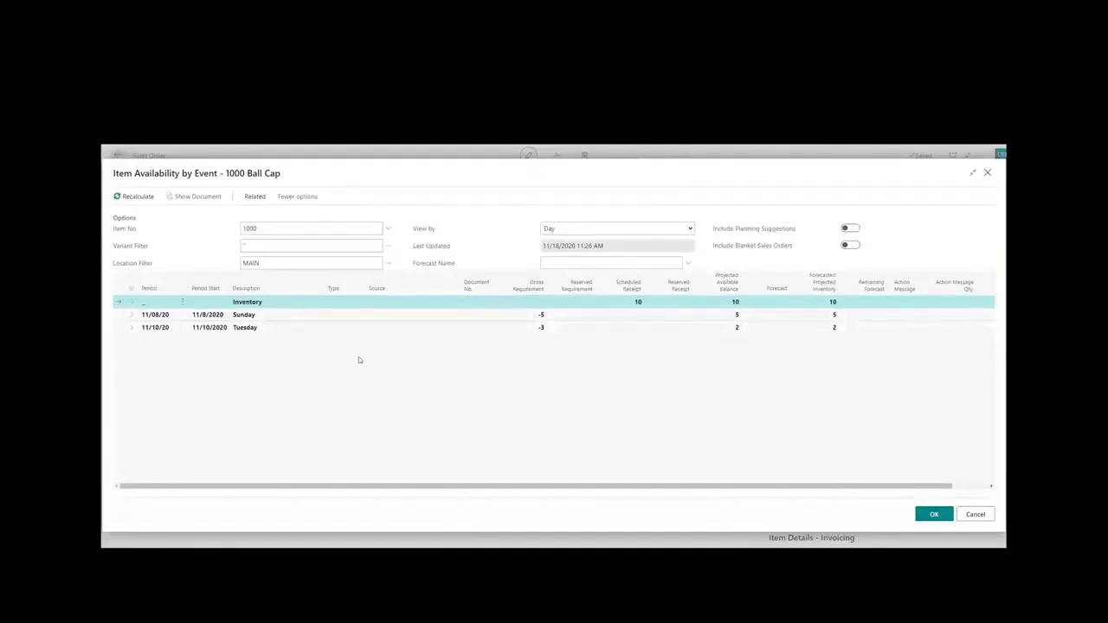
Step: Expand the 11/08/20 and 11/10/20 availability periods and open the source document of the Art Planto sale
click(130, 320)
click(130, 340)
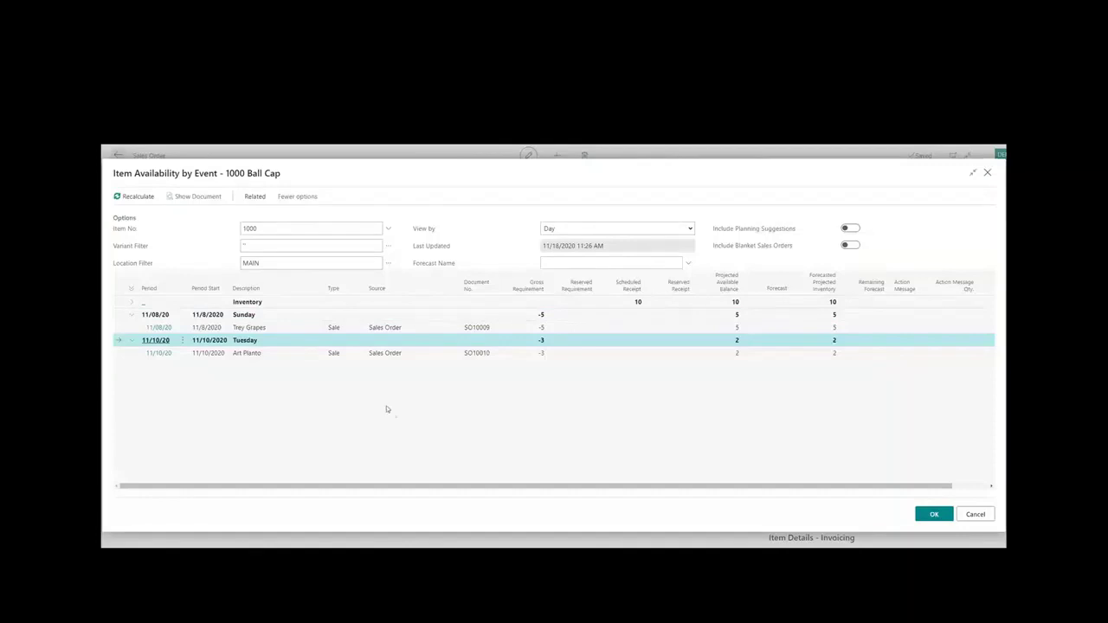
click(416, 355)
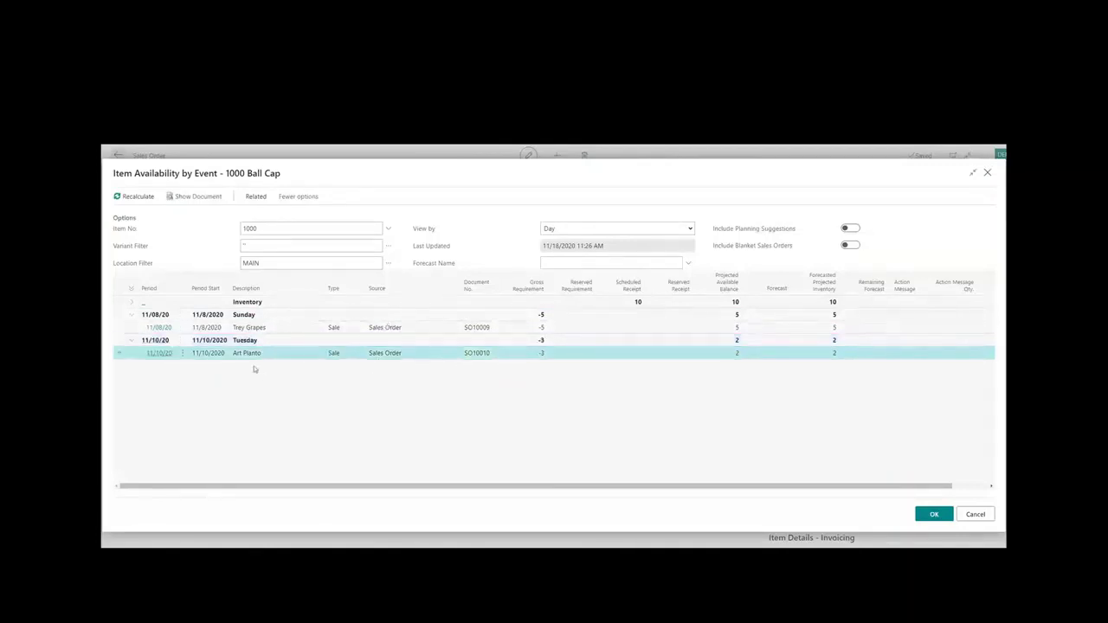
click(212, 198)
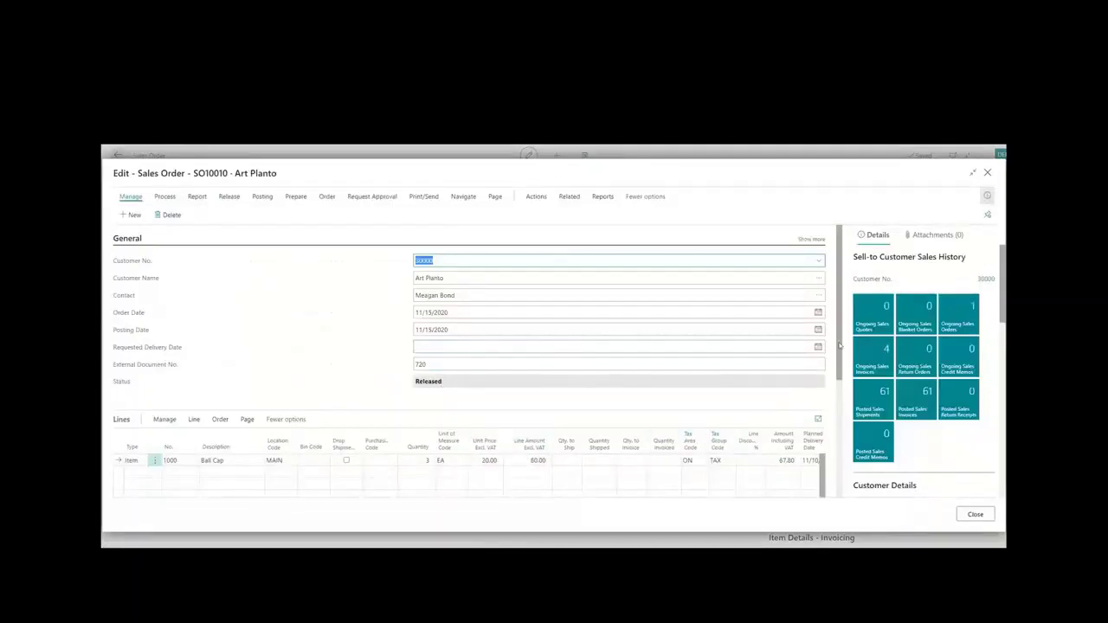
Step: Examine the delivery and shipment dates on the Art Planto order line, and return to the Al Distribute-It sales order
scroll(838, 346, down, 1)
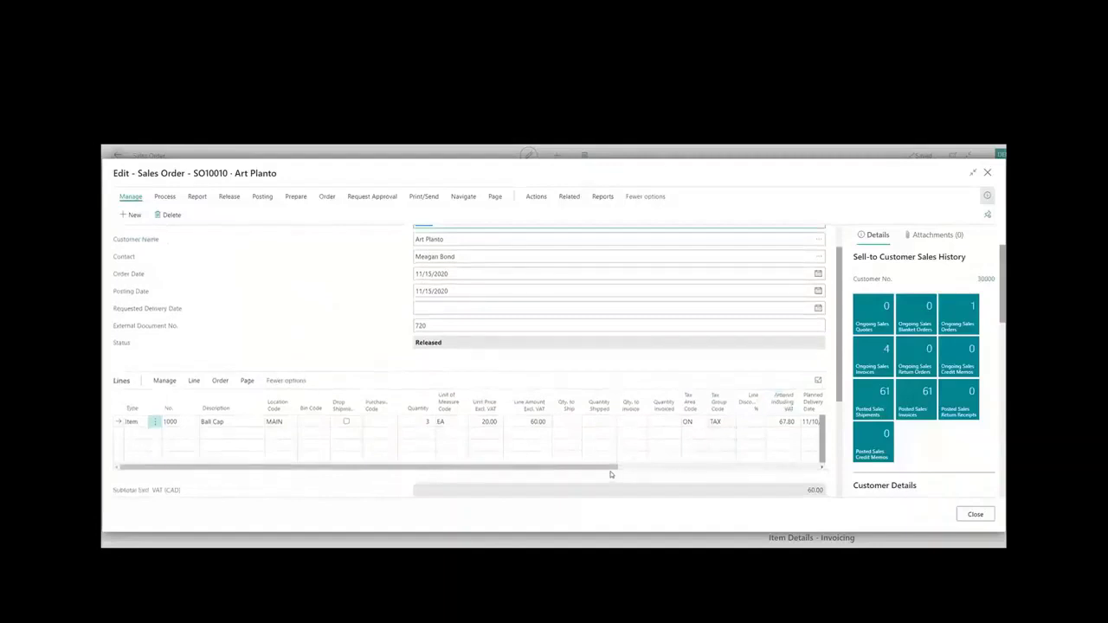
drag(610, 468, 745, 469)
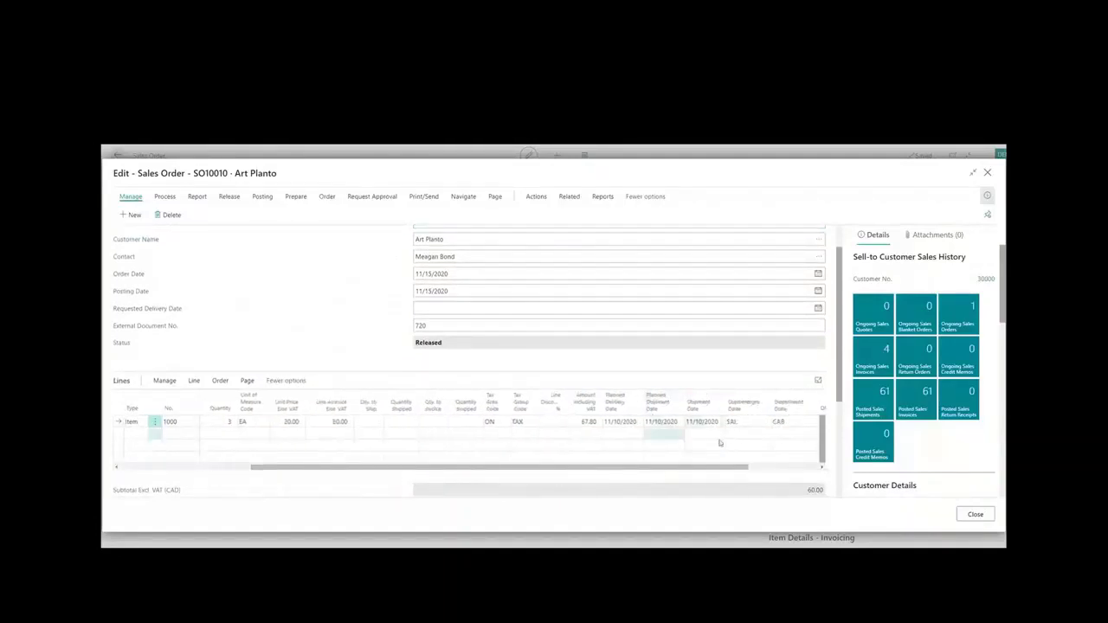
click(717, 444)
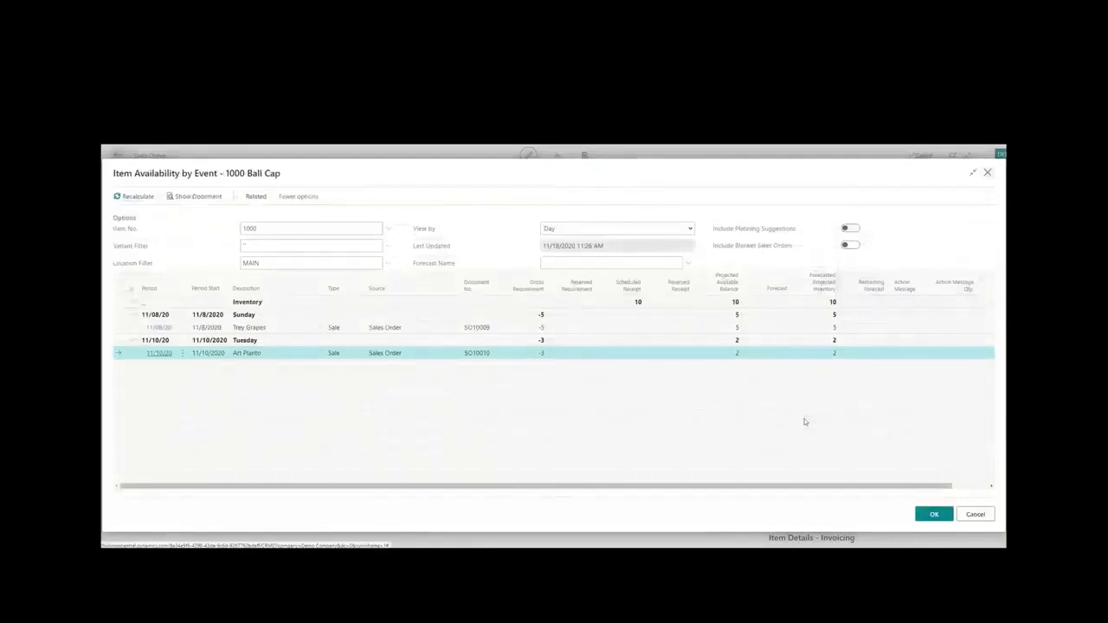
click(984, 516)
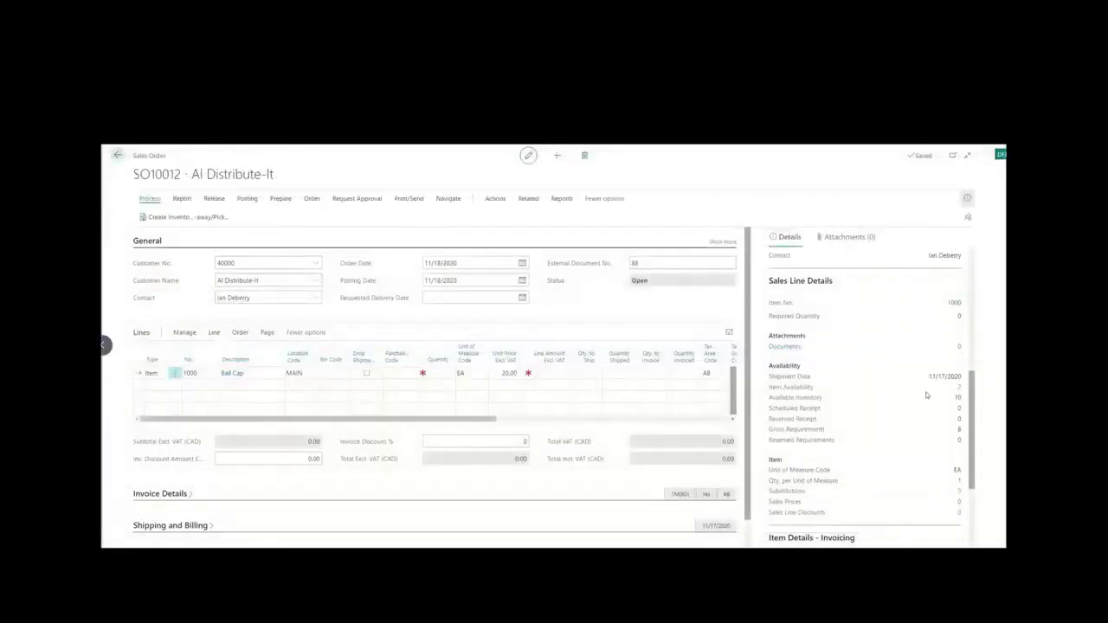
Step: Set the Ball Cap line's quantity to 5 on the sales order and expand the order's notifications
click(444, 373)
text(5)
key(Tab)
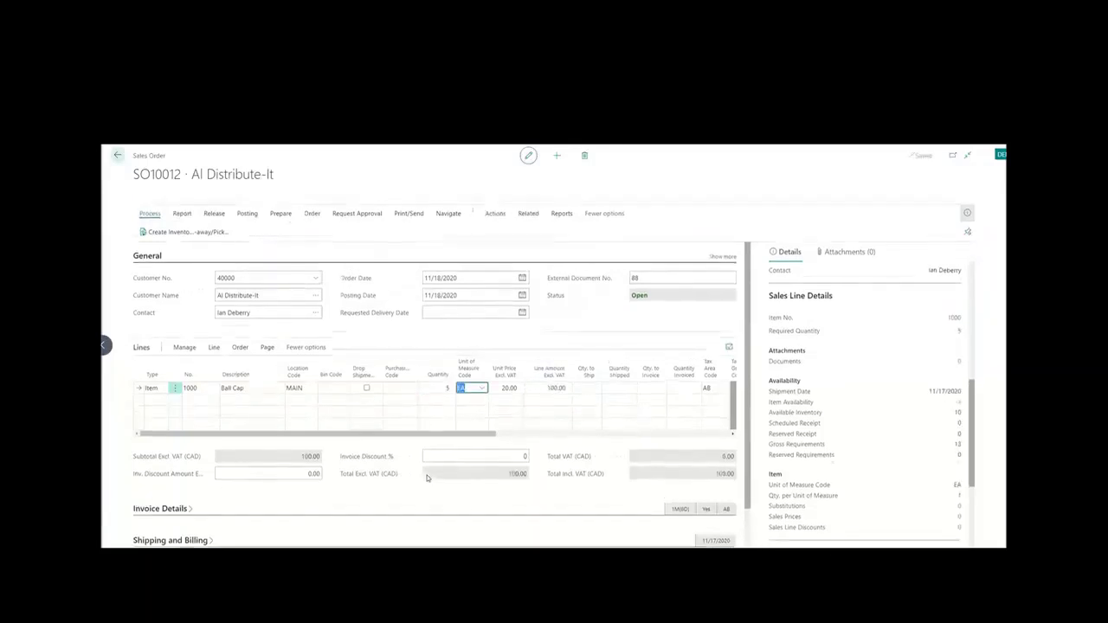
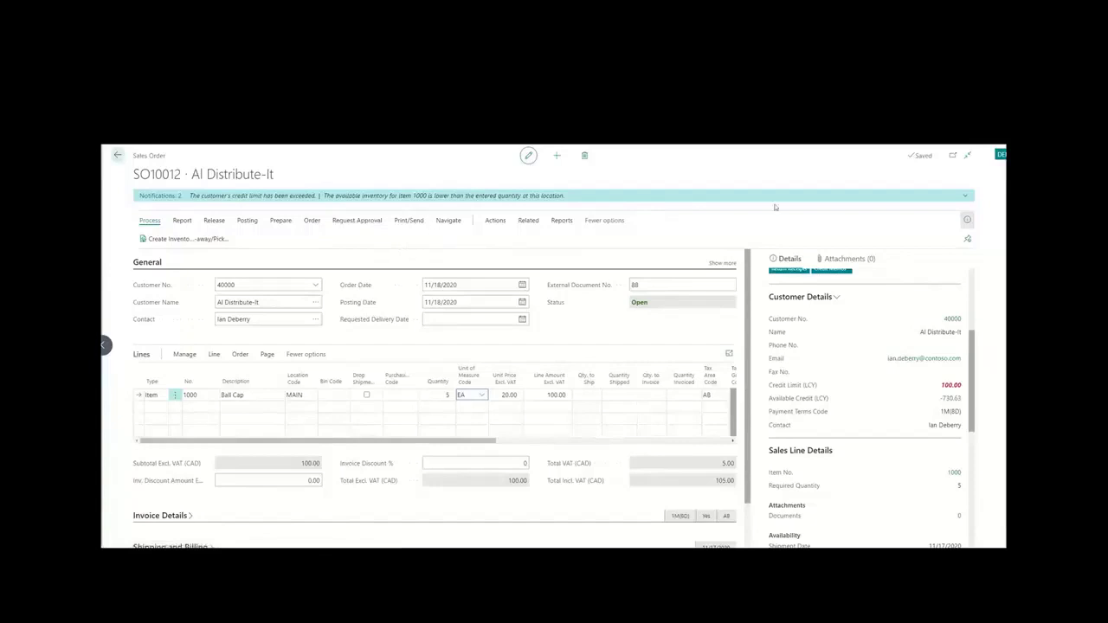
click(968, 199)
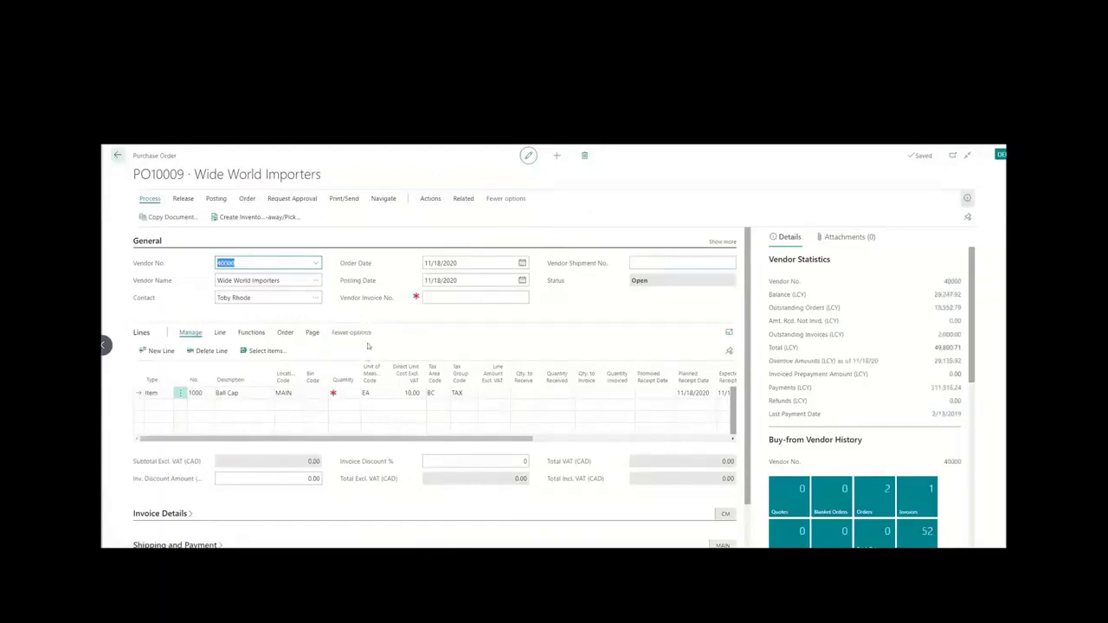
Step: Set the Ball Cap quantity to 10 on the Wide World Importers purchase order and release the order
click(346, 392)
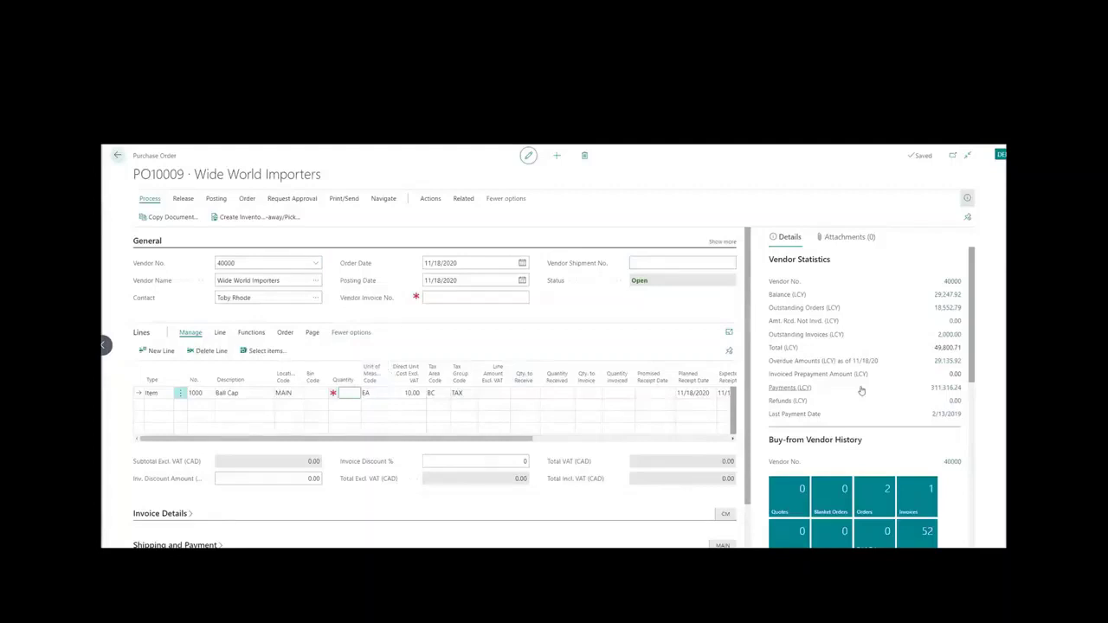
key(Tab)
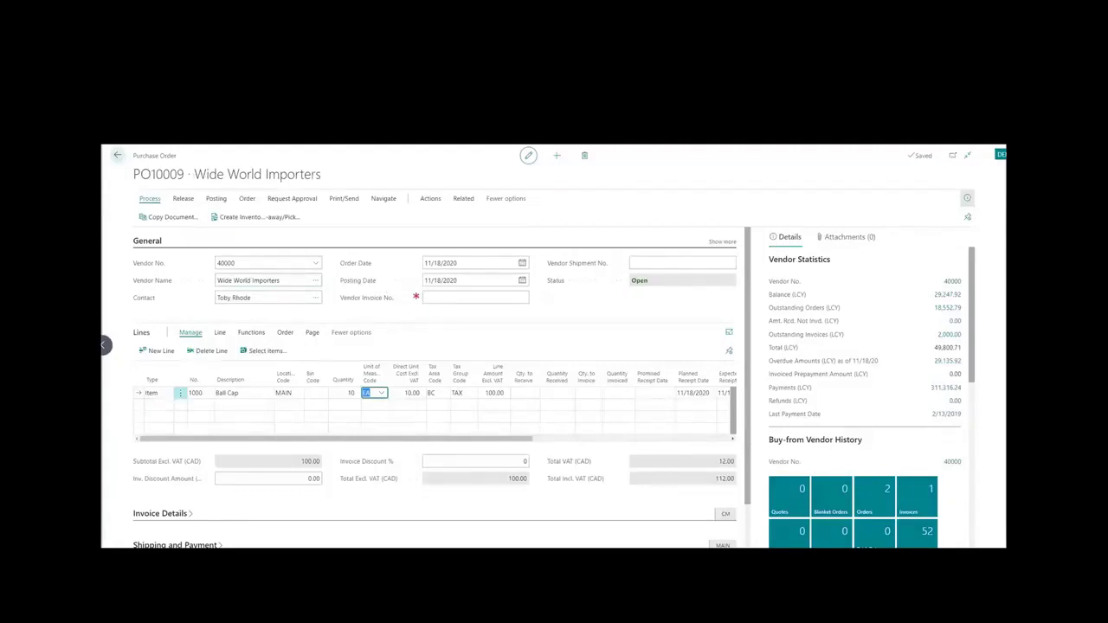
click(530, 309)
click(348, 200)
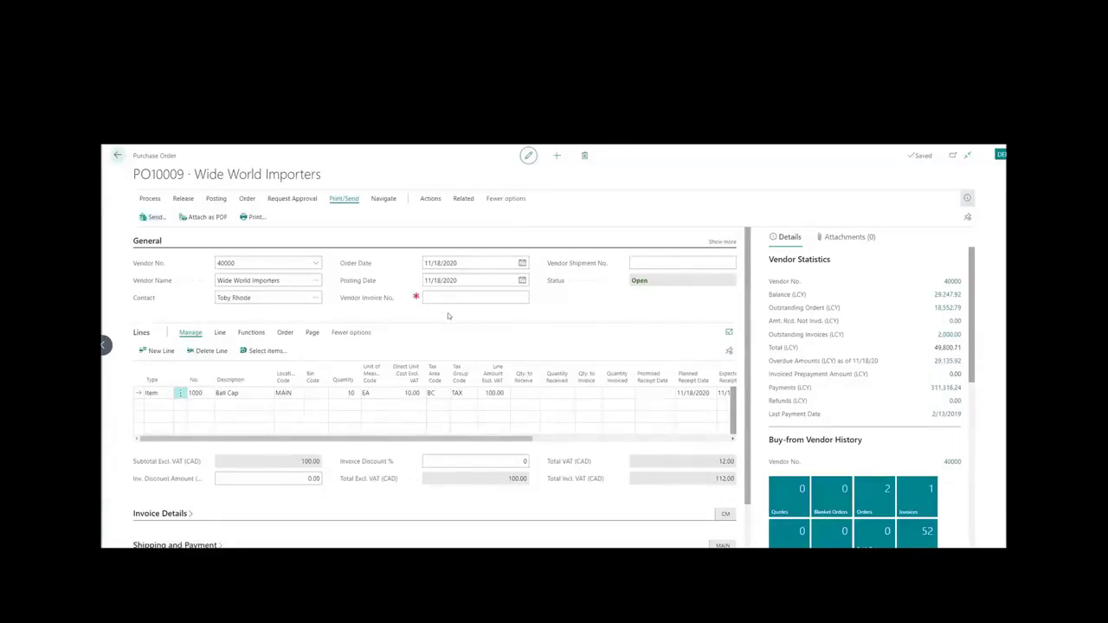
click(182, 199)
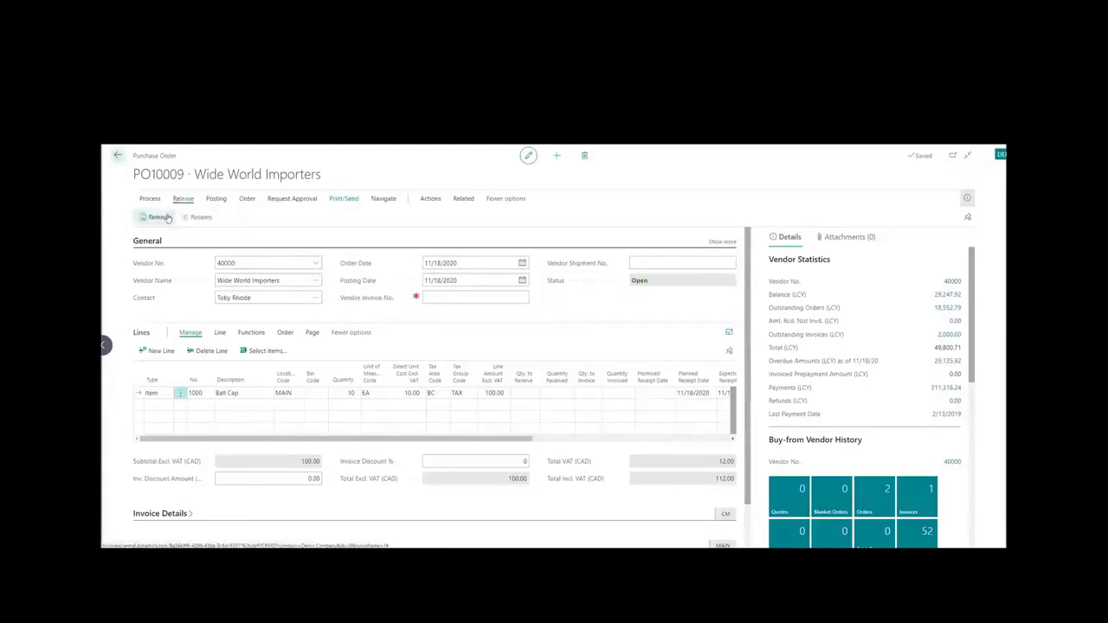
click(161, 216)
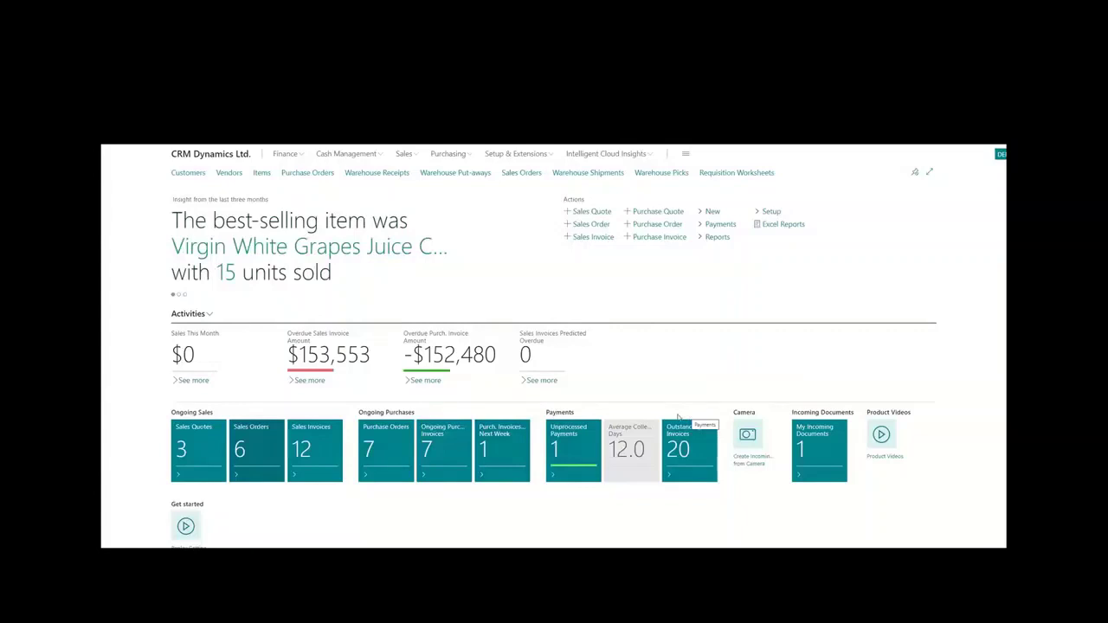
Step: Create a new warehouse receipt with location code MAIN
click(378, 173)
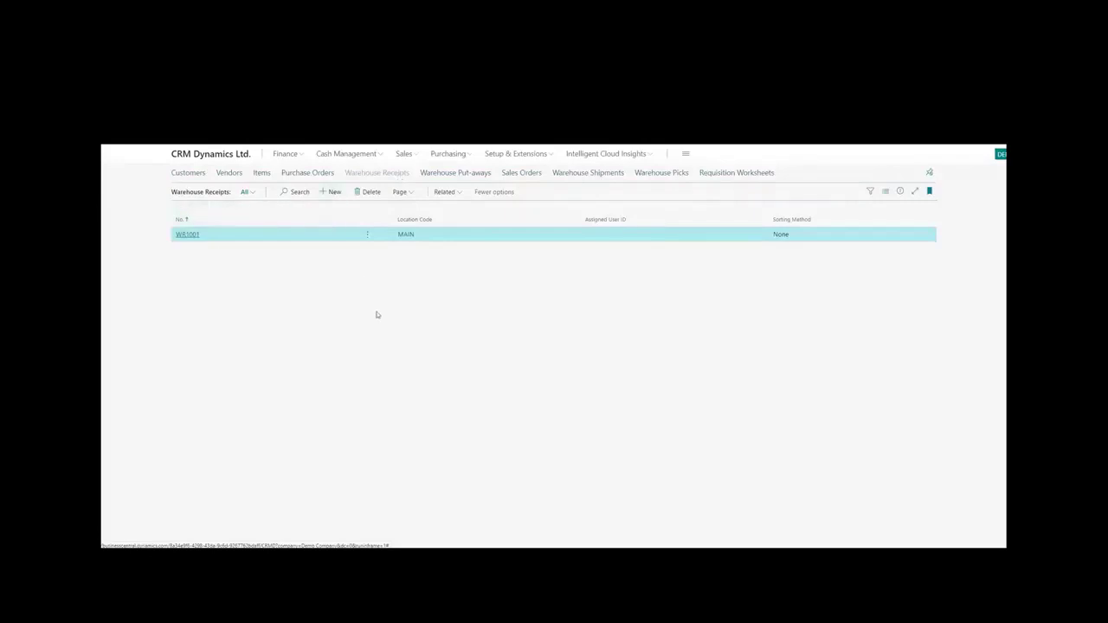
click(366, 283)
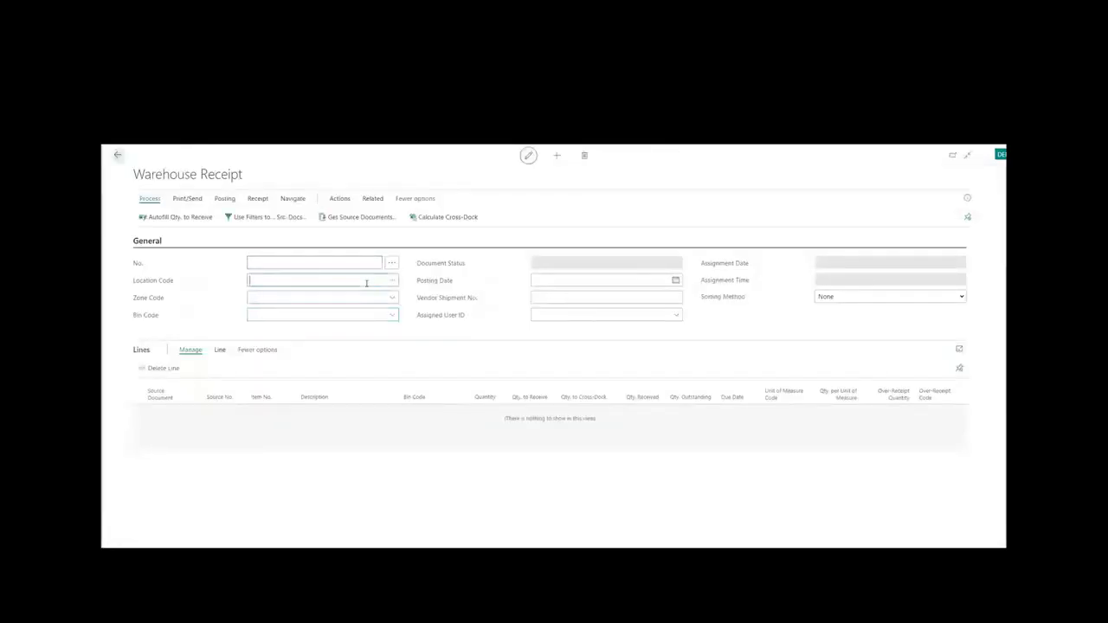
click(391, 282)
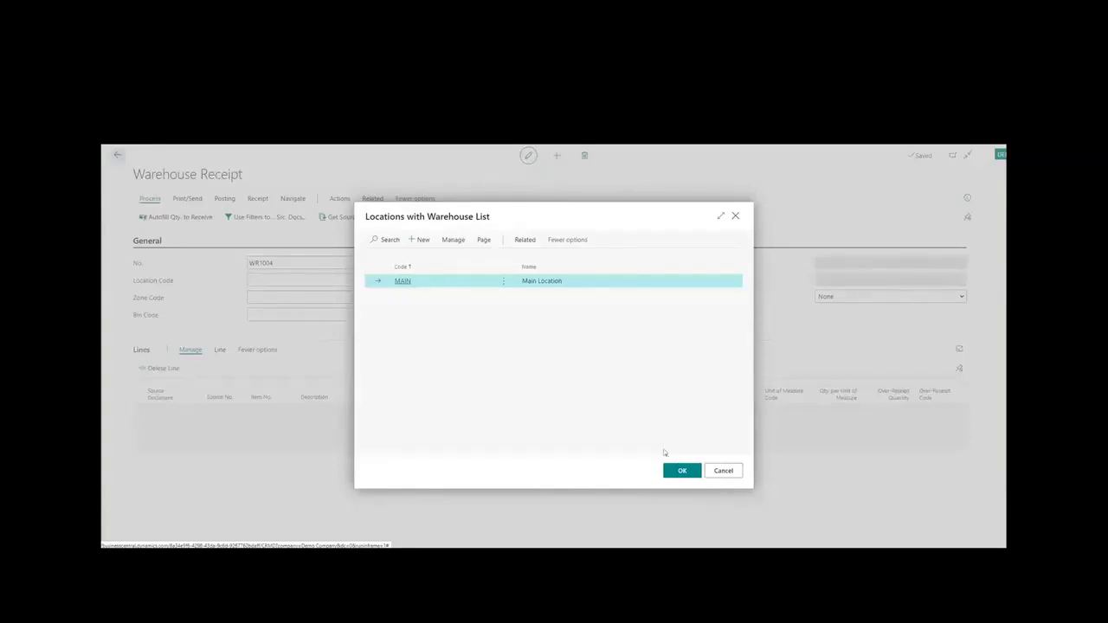
click(681, 472)
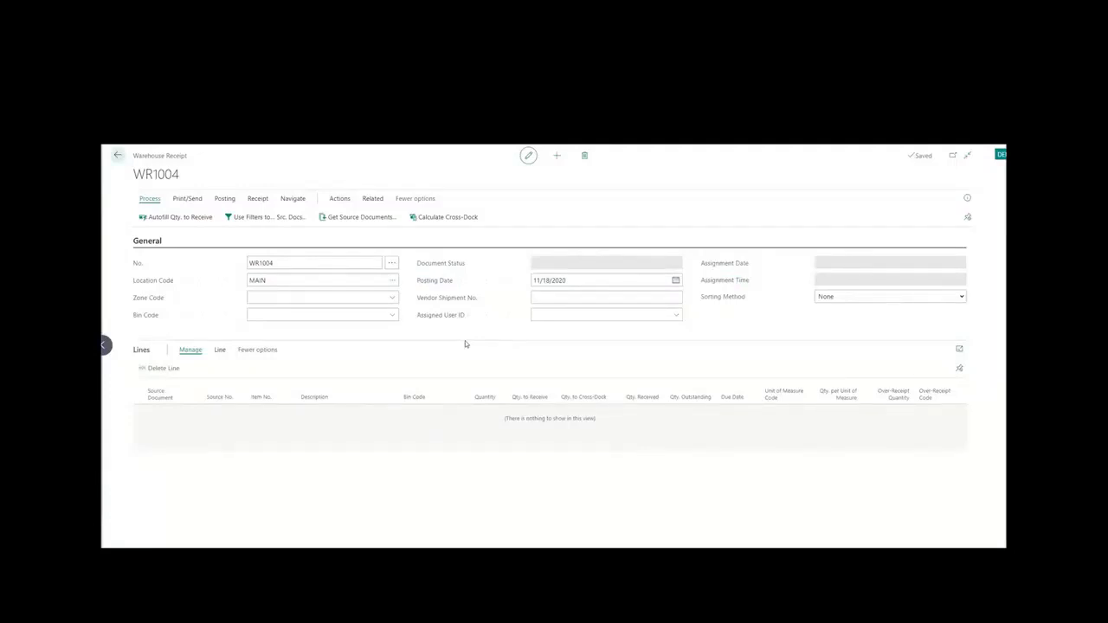
Step: Add the Wide World Importers purchase order to the receipt as its source document, and review the source documents list again
click(369, 225)
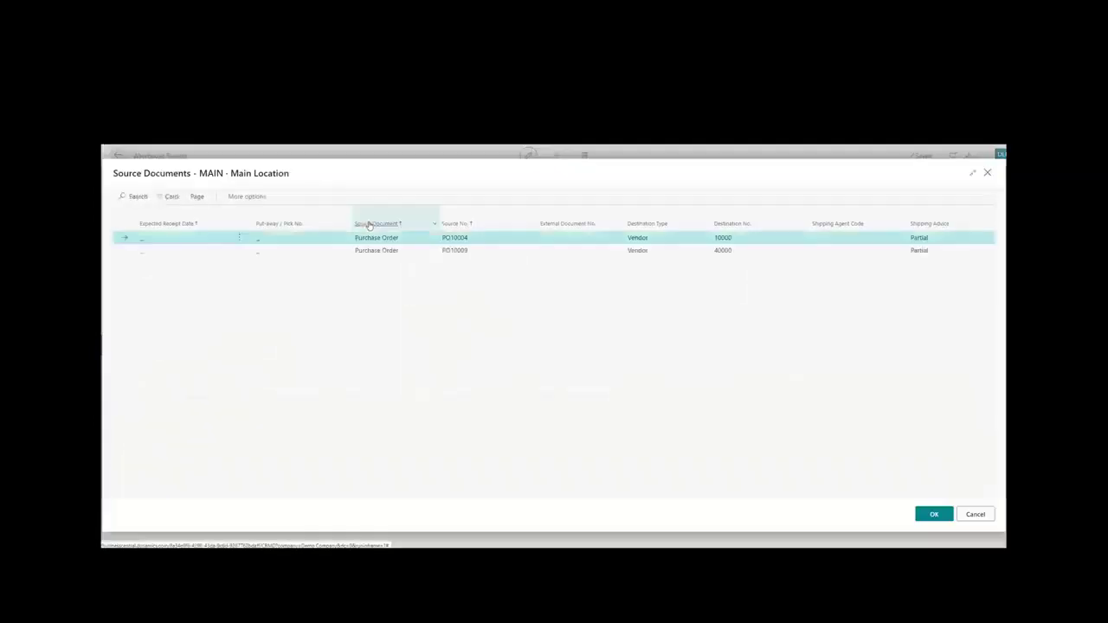
click(402, 251)
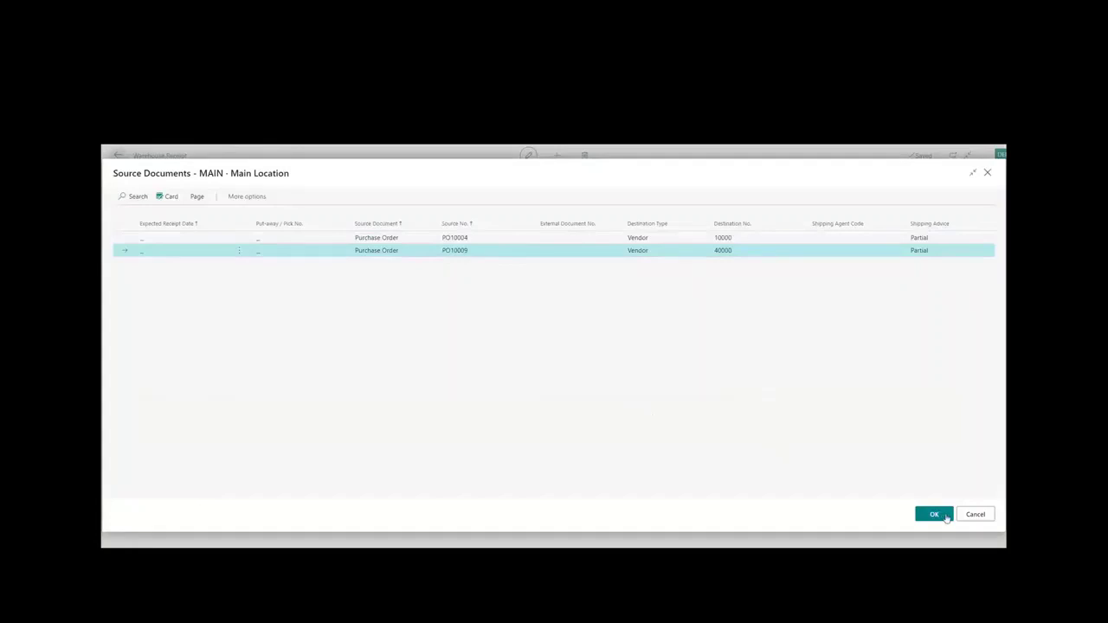
click(946, 517)
key(Return)
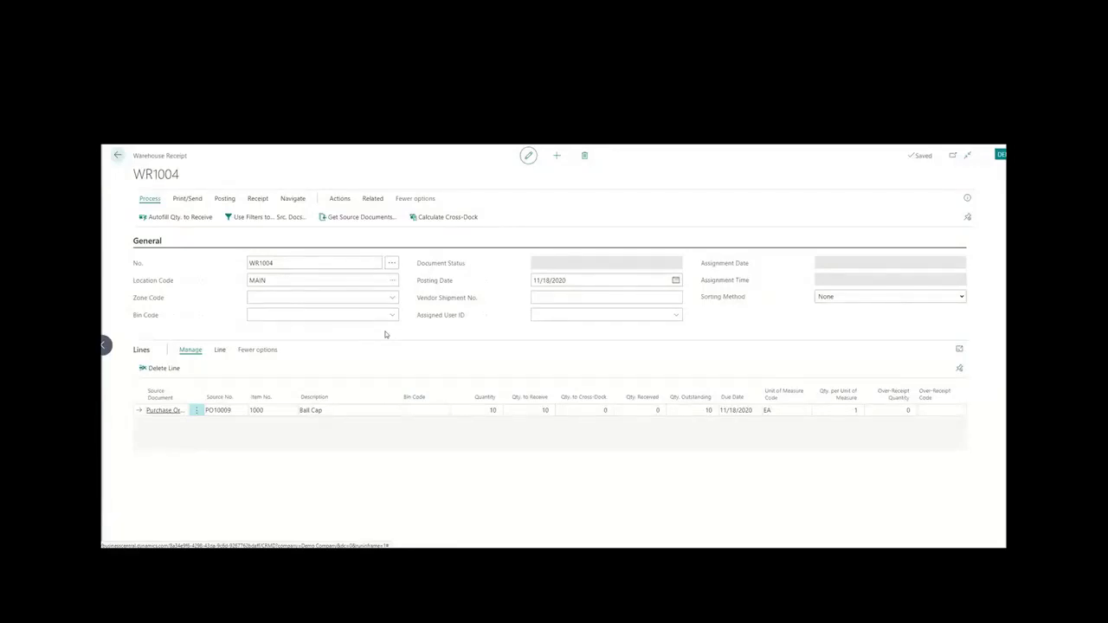
click(365, 217)
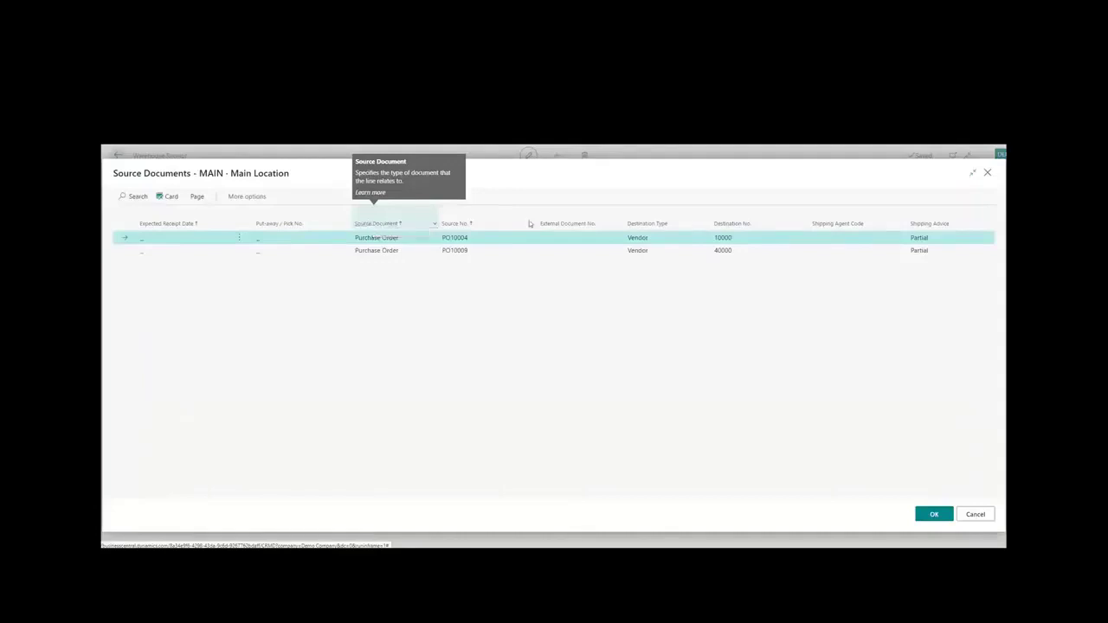
key(Escape)
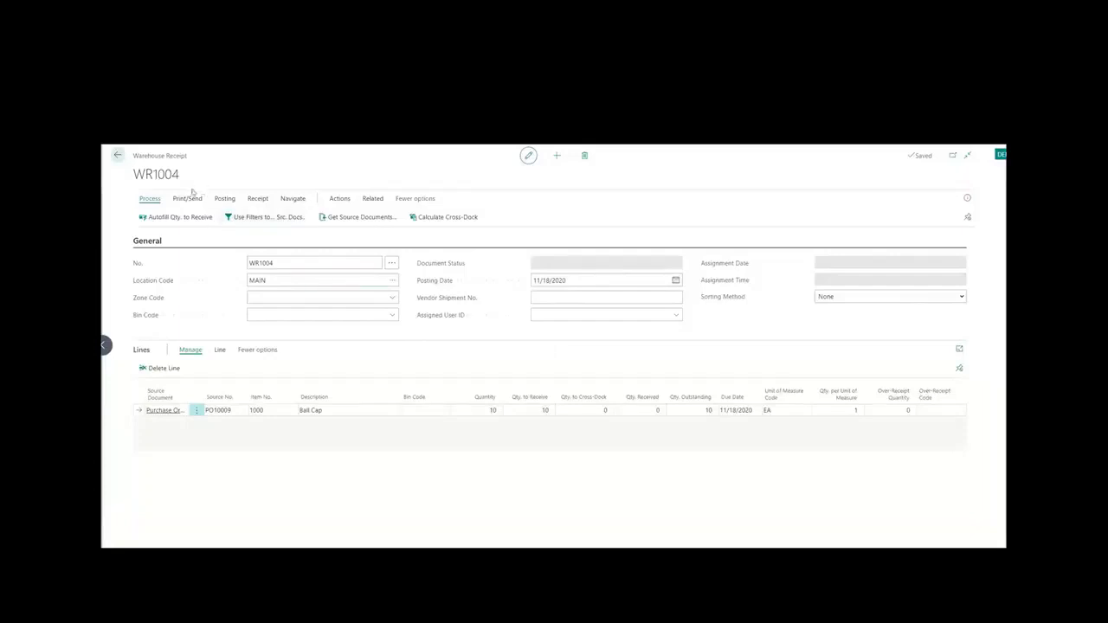
Step: Post the warehouse receipt for the Ball Cap purchase
click(224, 200)
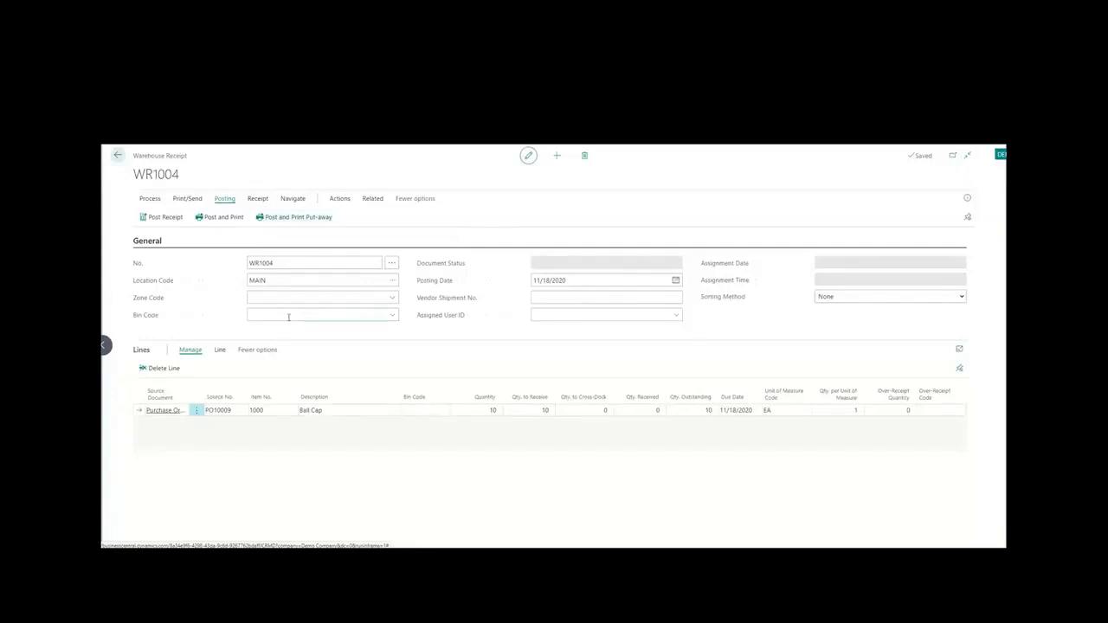
click(161, 217)
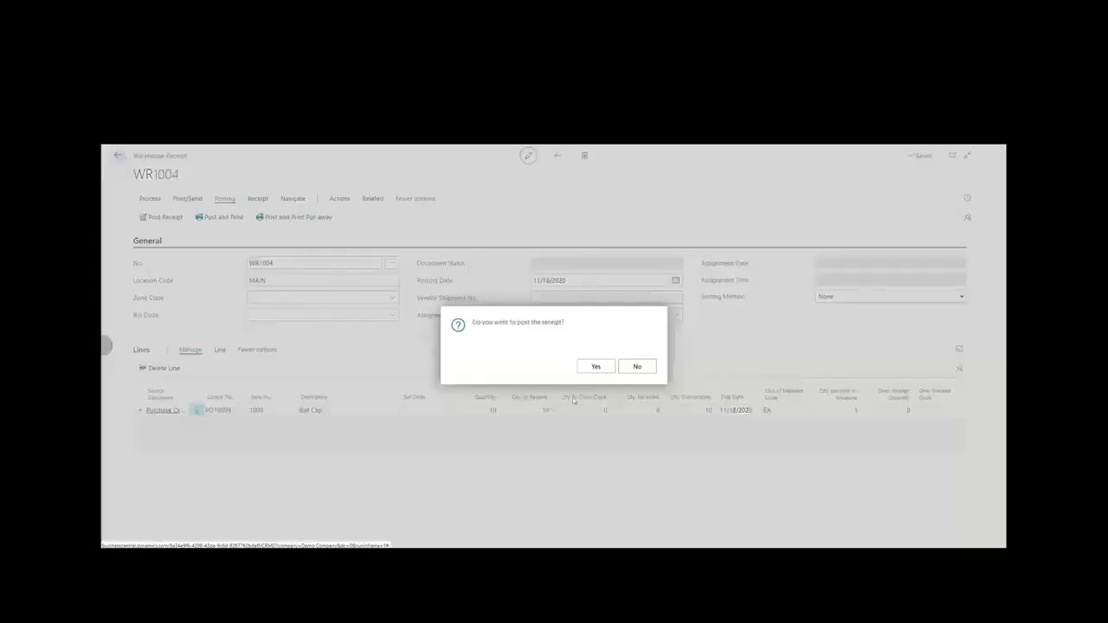
click(595, 367)
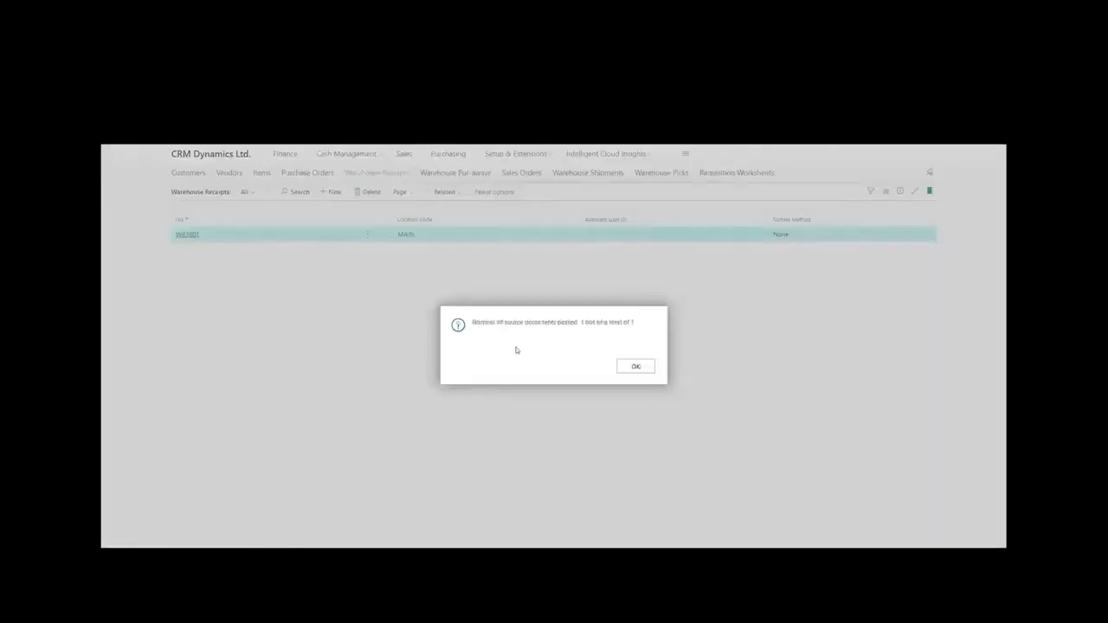
Step: Acknowledge the posting message and reopen the released Wide World Importers purchase order for Ball Cap from the home page's ongoing purchases
click(632, 367)
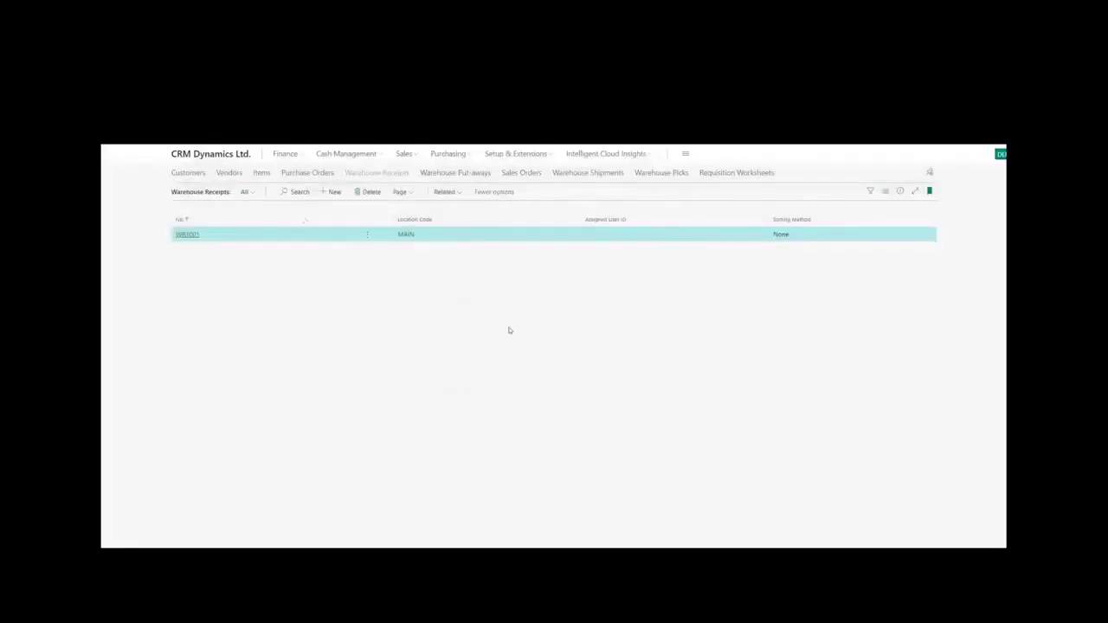
click(232, 161)
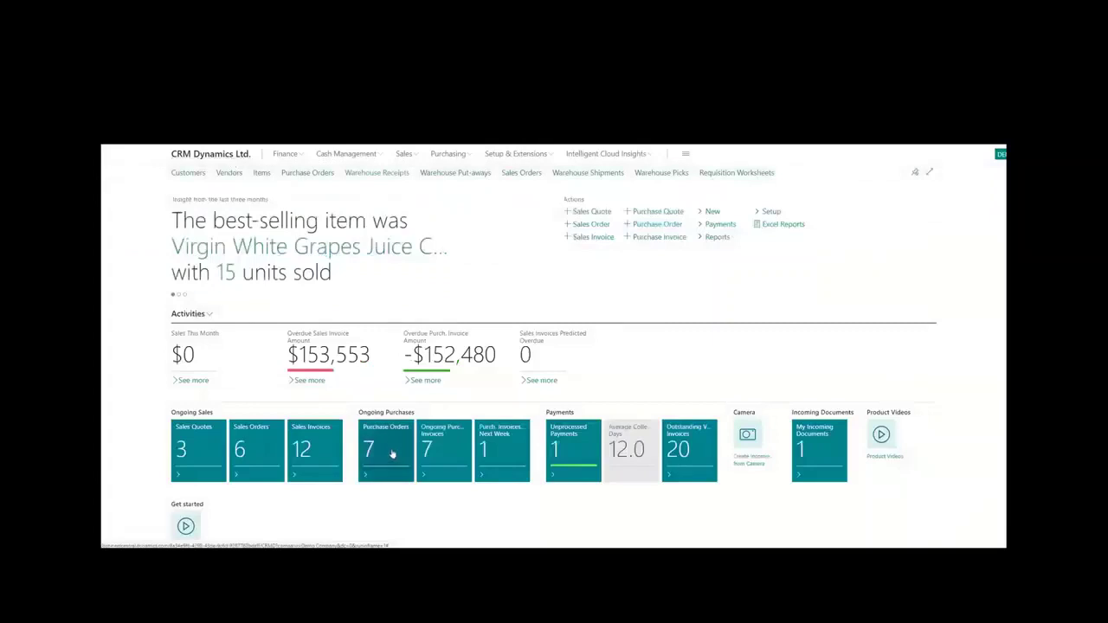
click(387, 447)
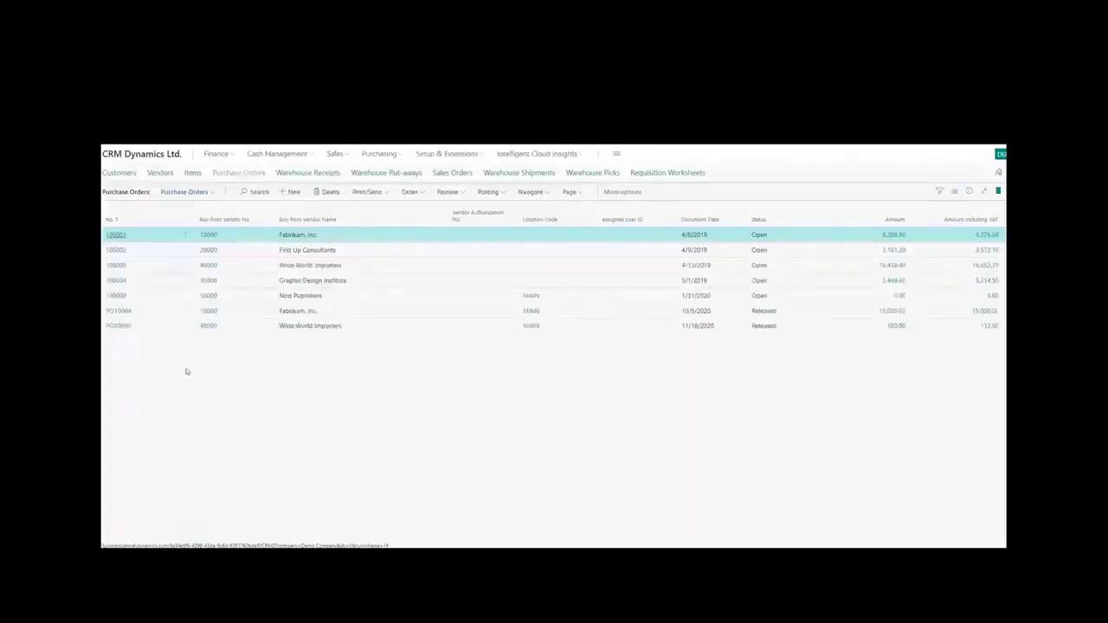
click(118, 325)
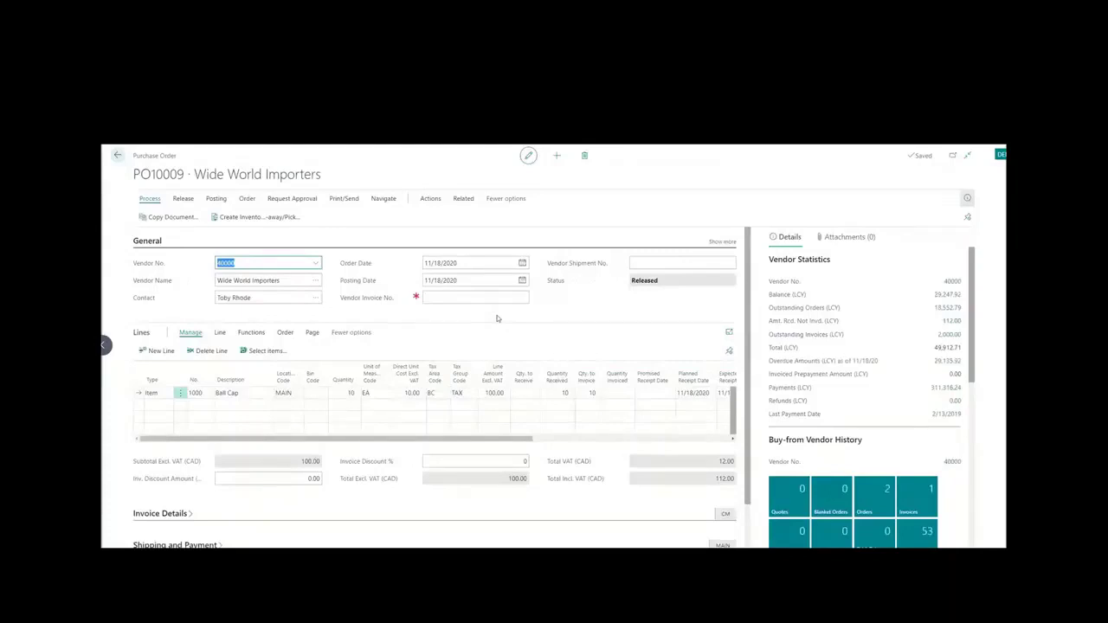
Step: Look through the purchase order's related warehouse and order information and show its posted purchase receipts
click(463, 201)
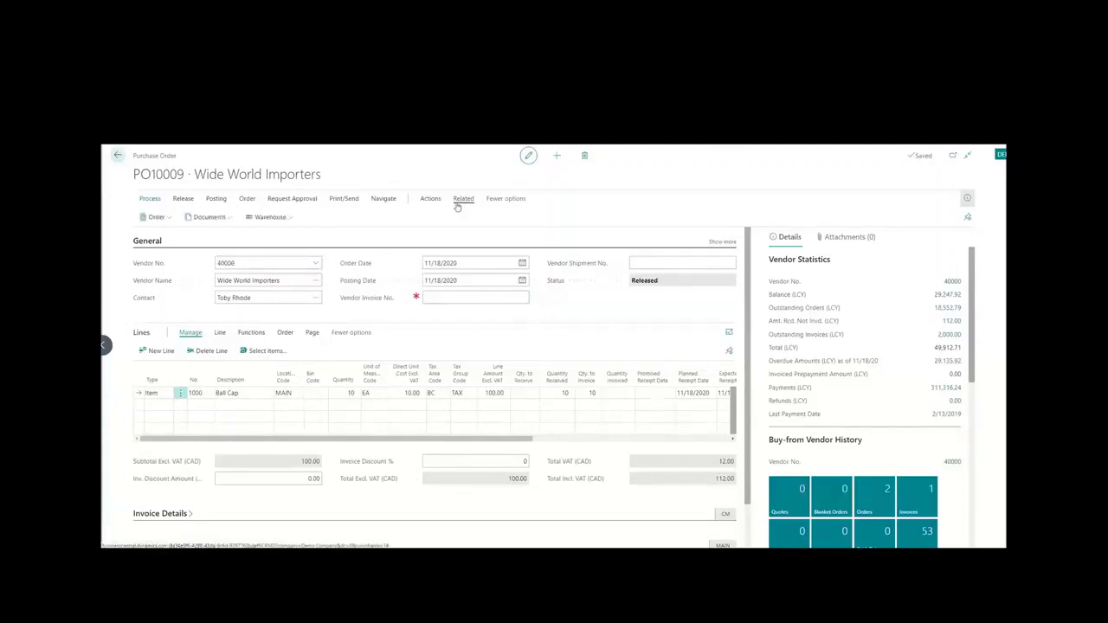
click(286, 219)
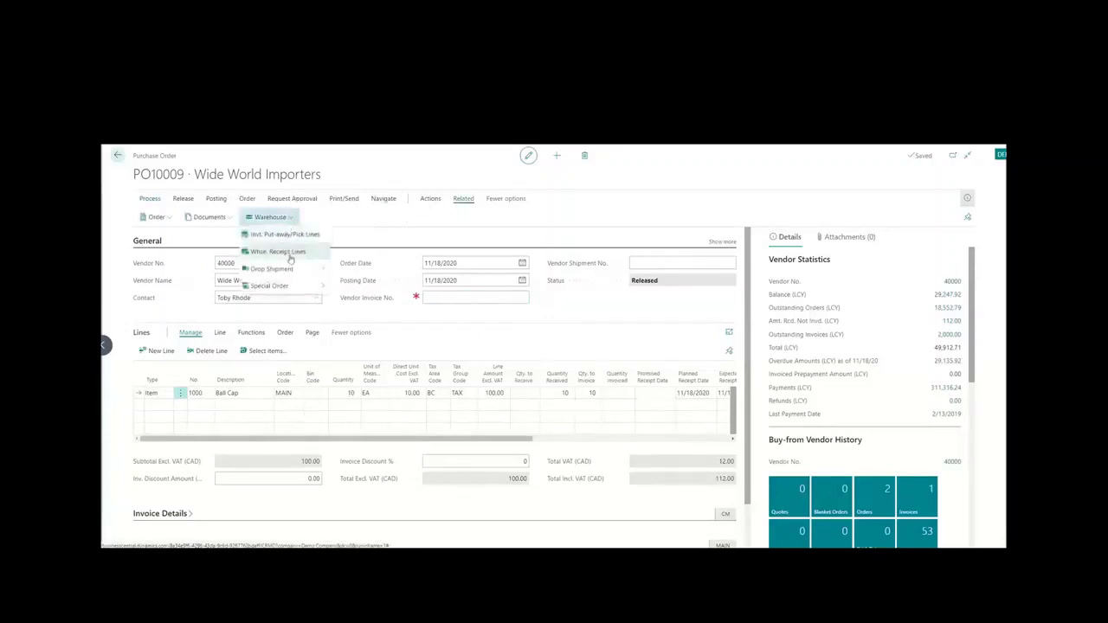
click(245, 200)
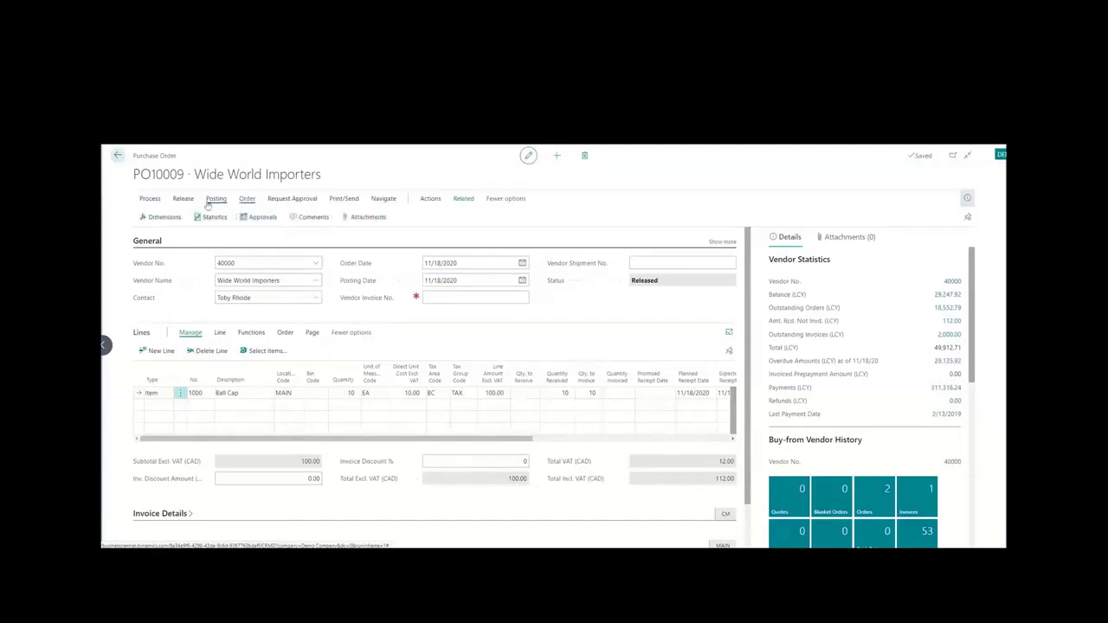
click(389, 204)
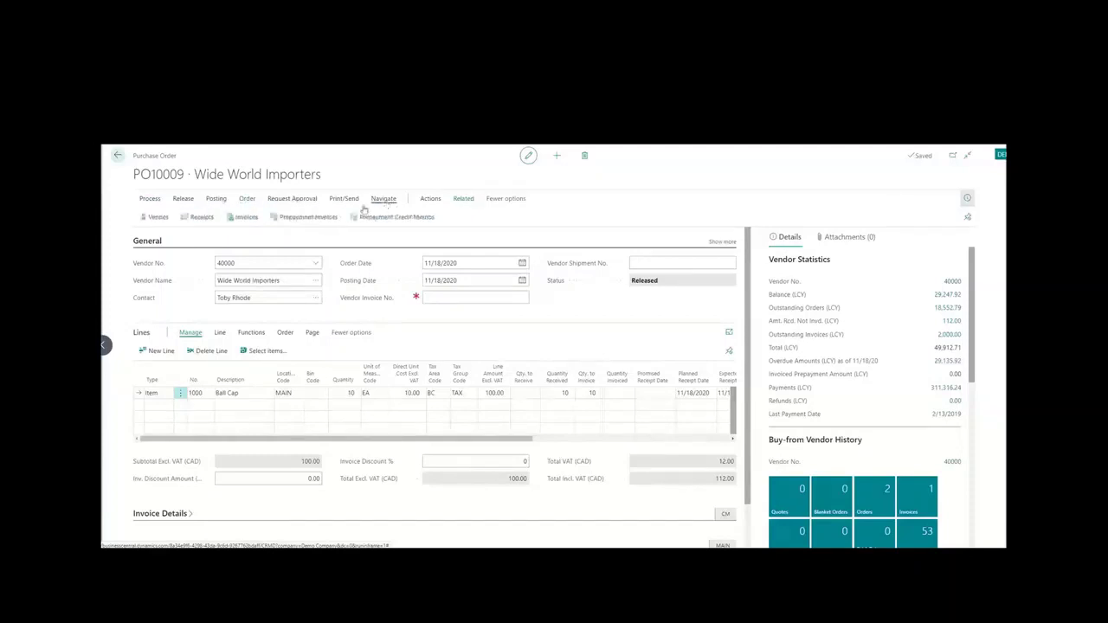
click(199, 217)
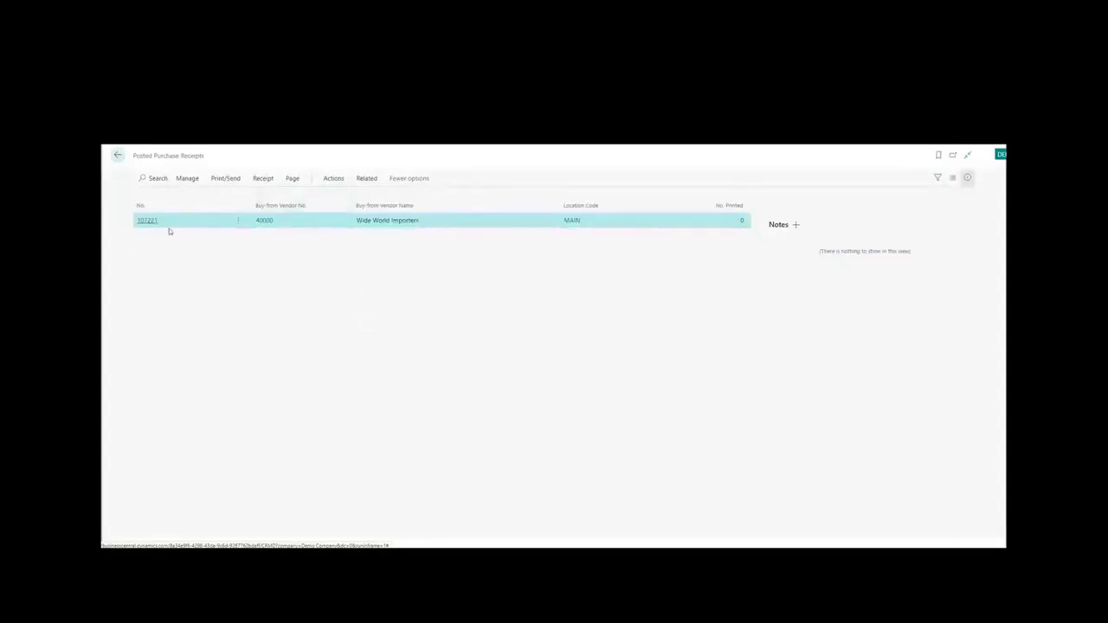
Step: Find the entries related to the posted Wide World Importers purchase receipt
click(365, 180)
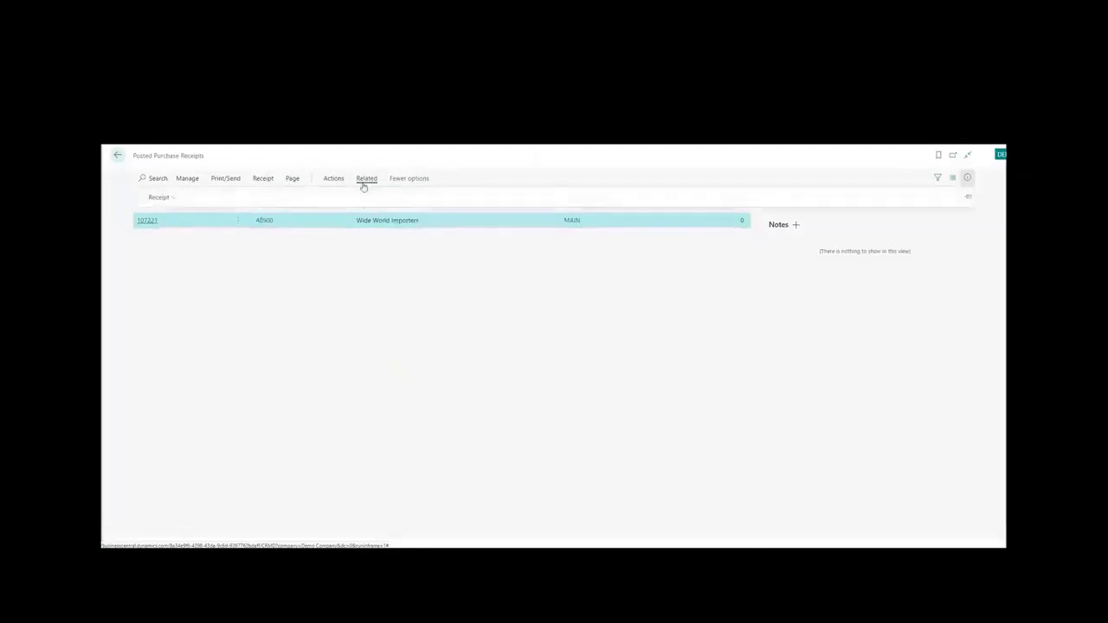
click(267, 181)
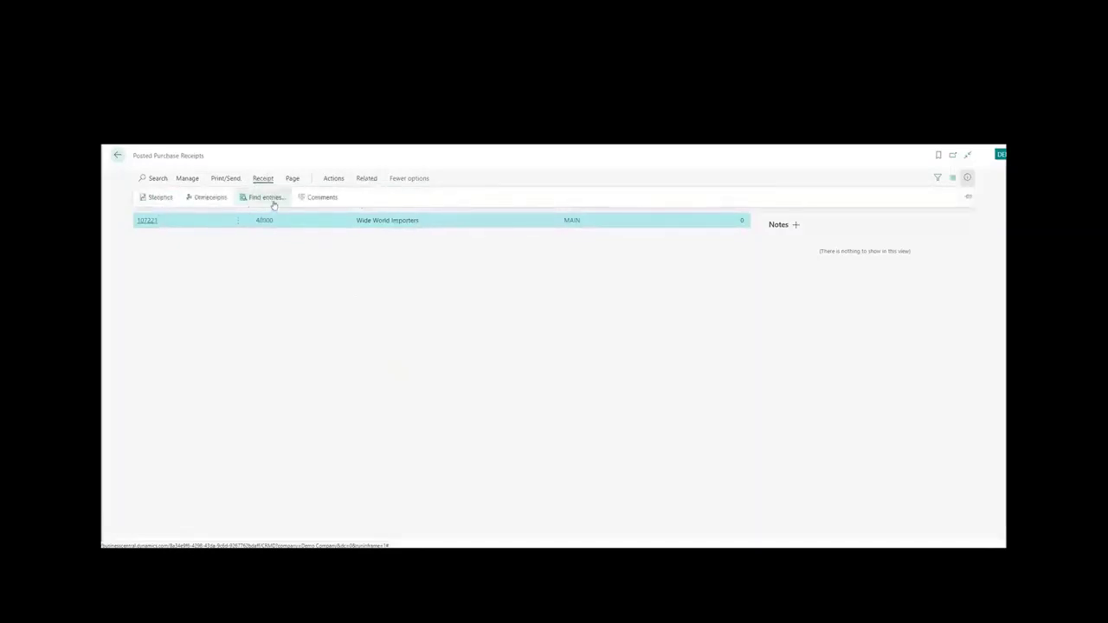
click(272, 200)
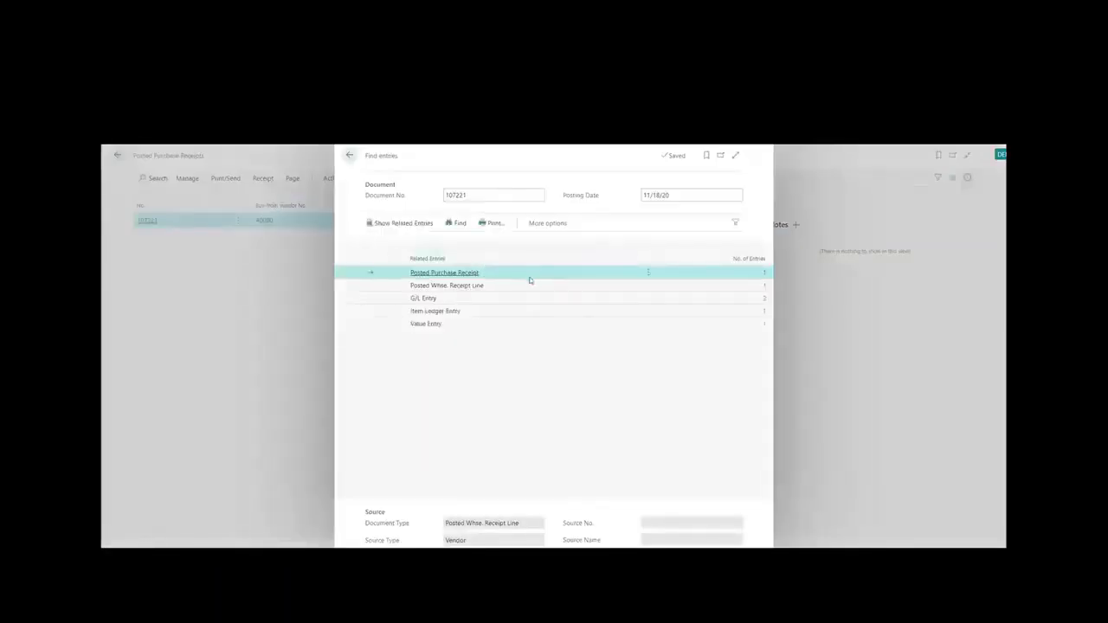
Step: Review the item ledger entry behind the receipt with the filter pane hidden
click(750, 300)
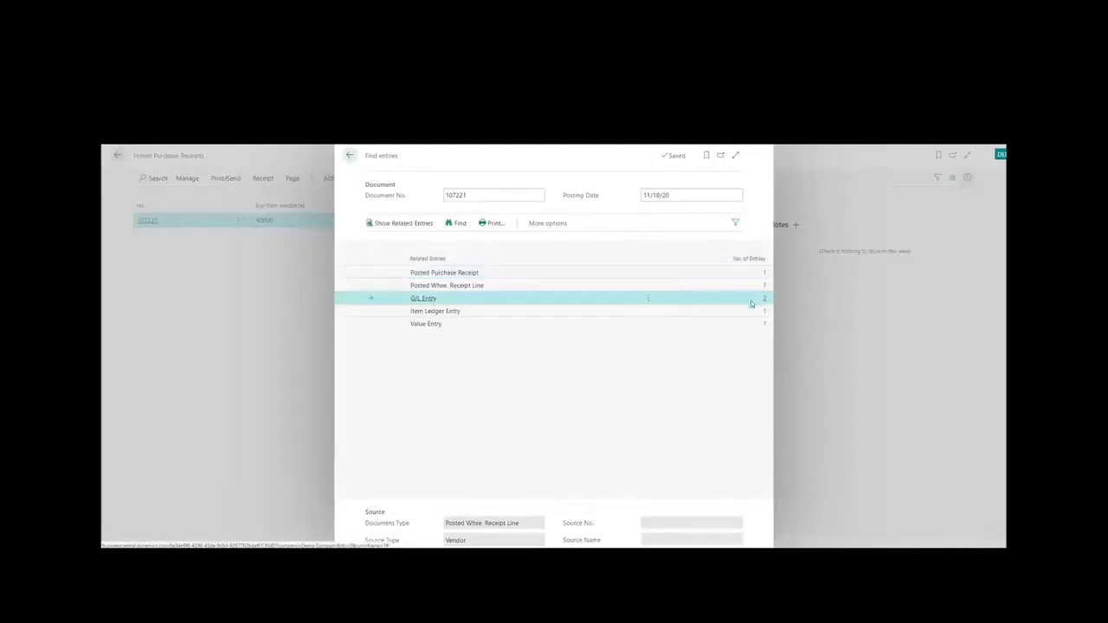
click(761, 311)
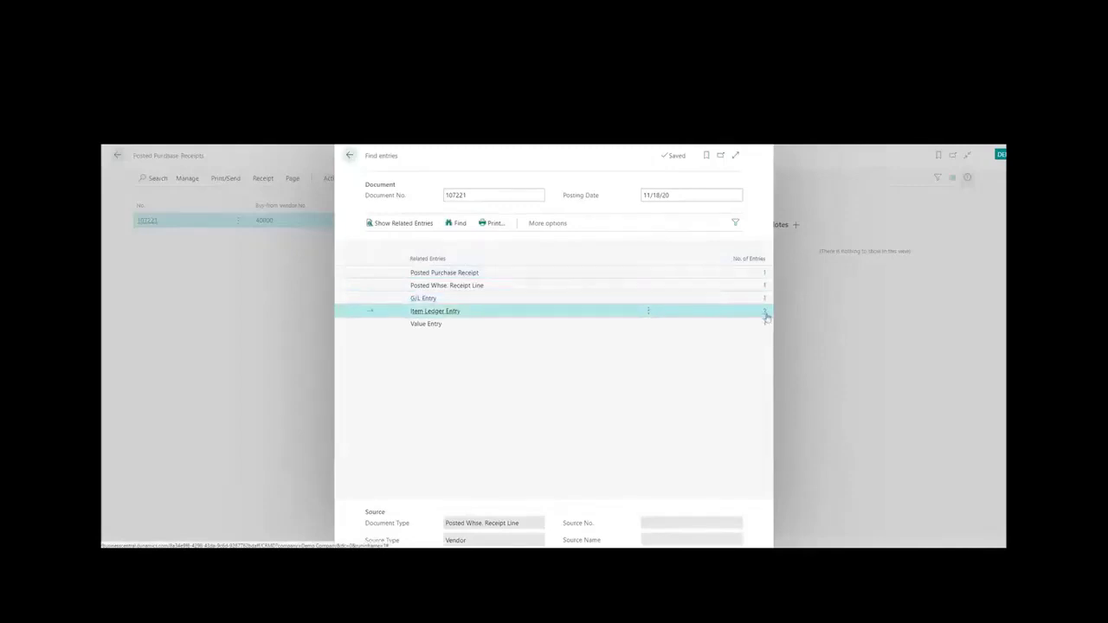
click(764, 312)
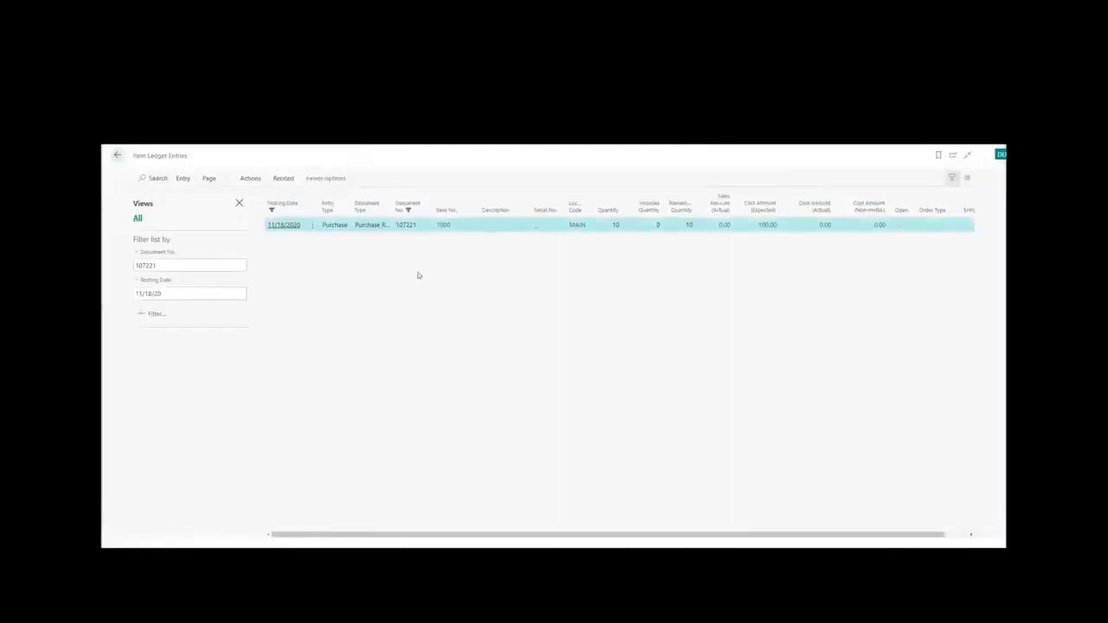
click(240, 205)
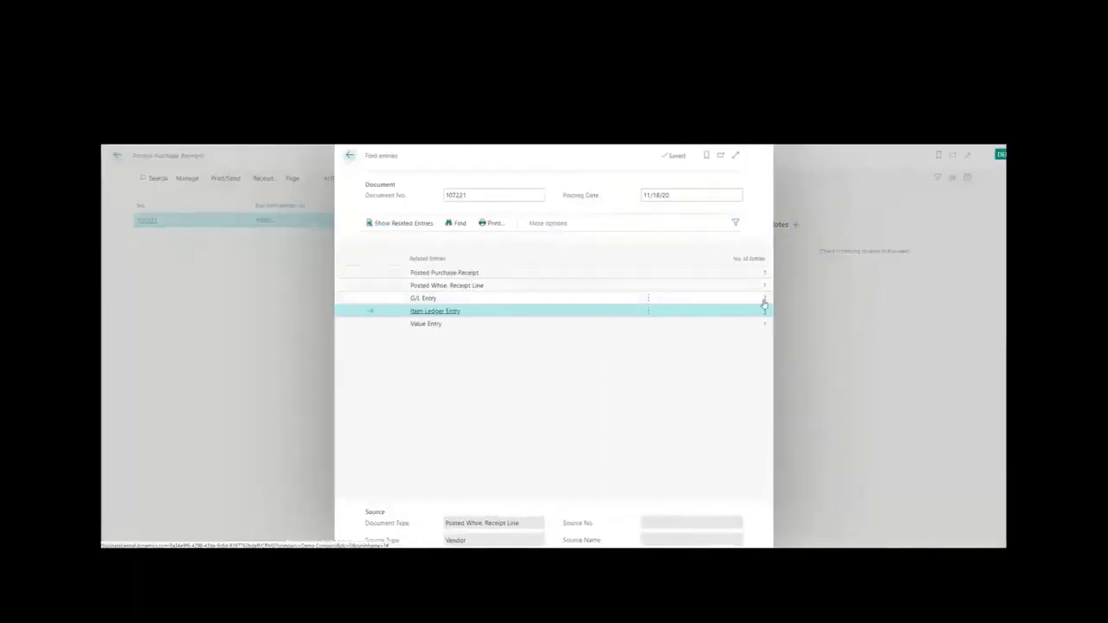
Step: Show the receipt's general ledger entries and look up the G/L account behind each of the two lines
click(764, 300)
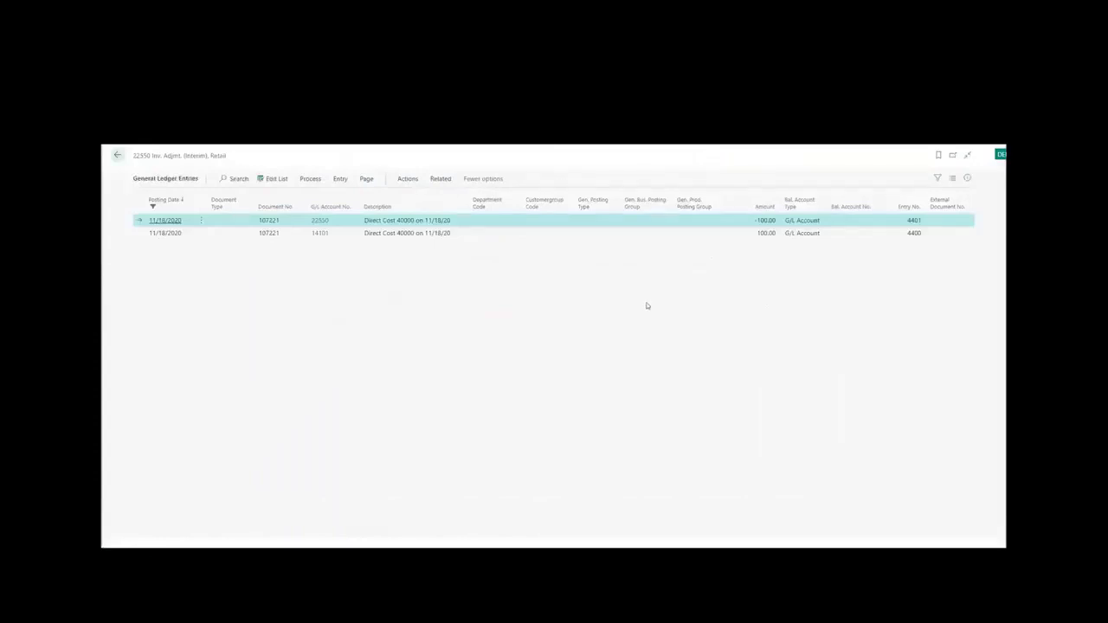
mouse_move(321, 223)
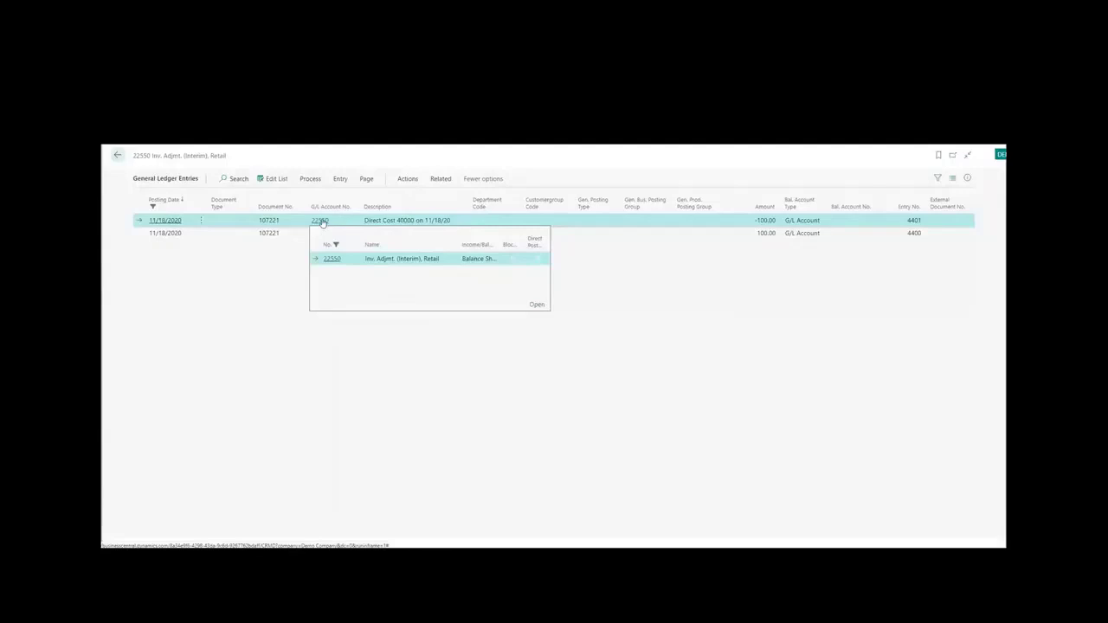
click(317, 236)
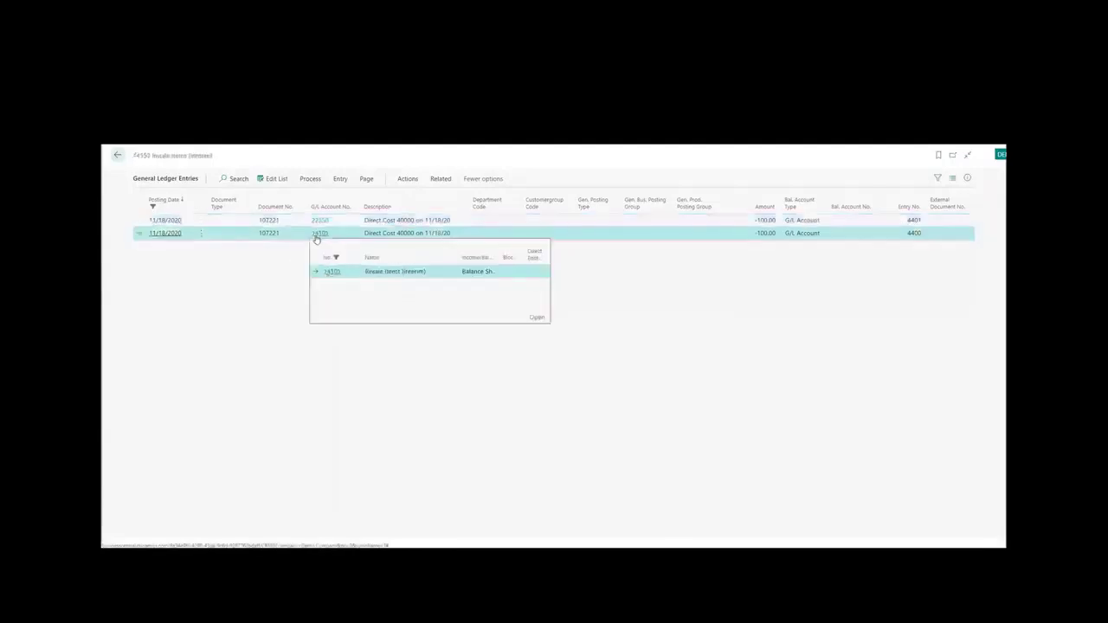